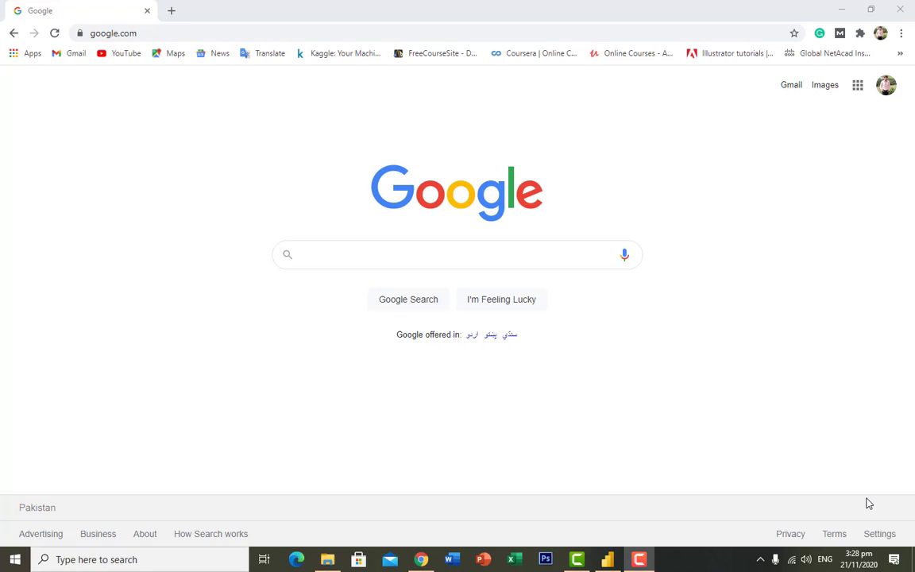
- Search Google for "microsoft power bi desktop" and open the official Microsoft download page for Power BI Desktop
left_click(433, 259)
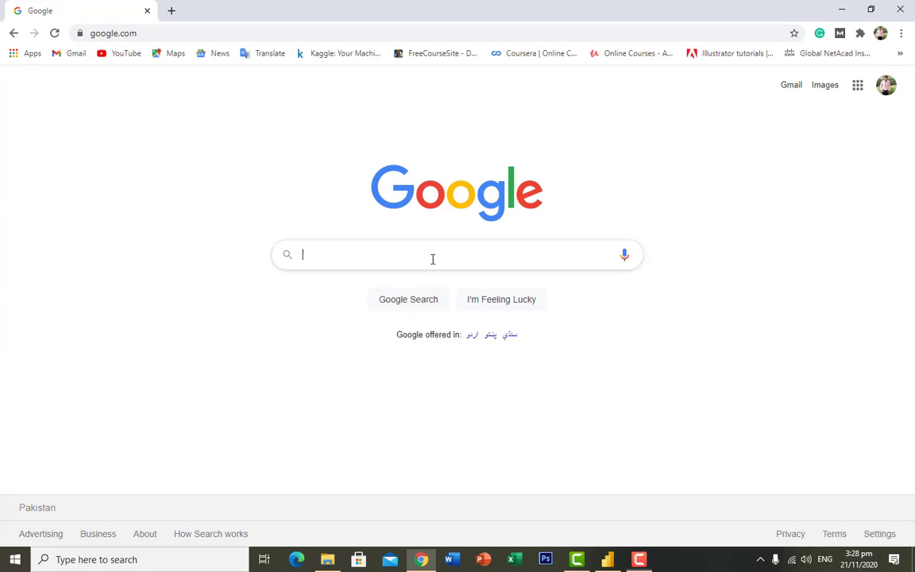
type("mi")
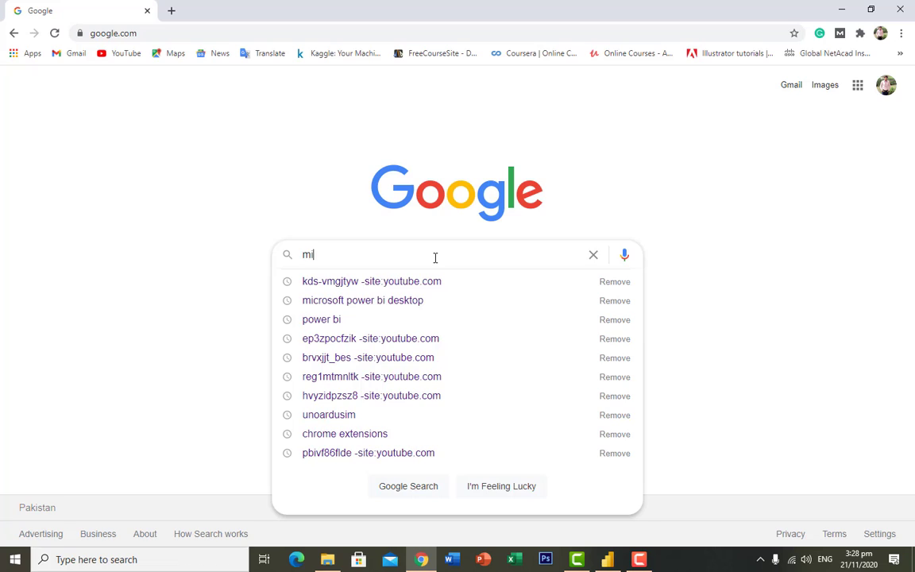
type("crosft")
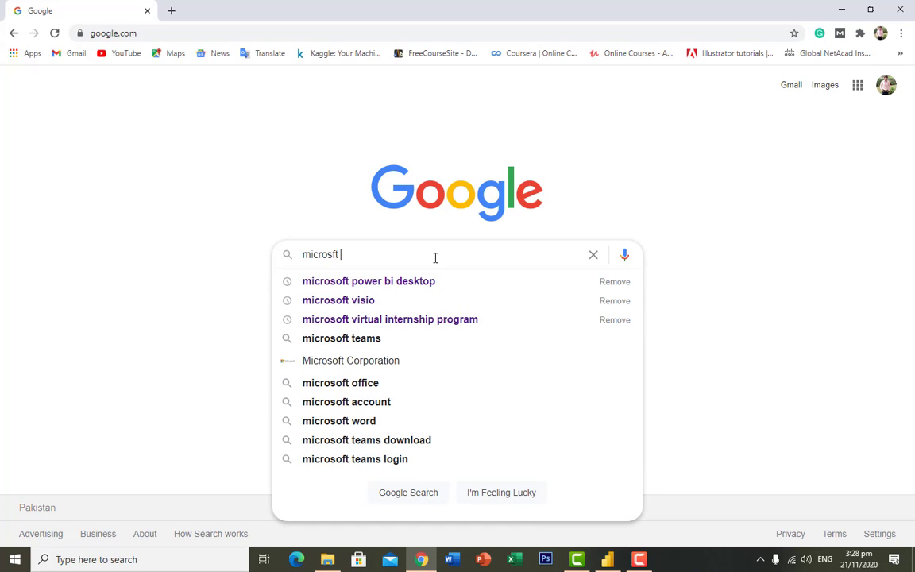
key("Down")
key("Return")
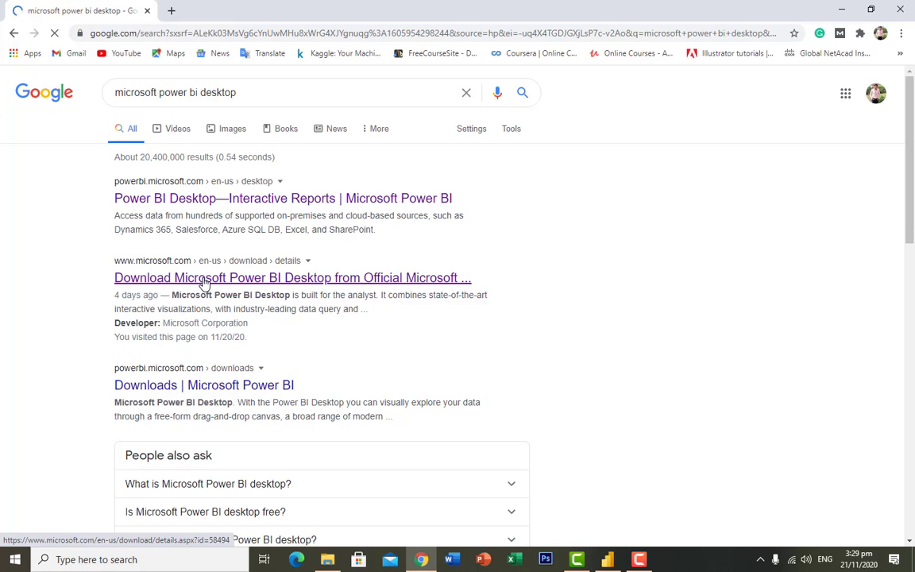
left_click(205, 282)
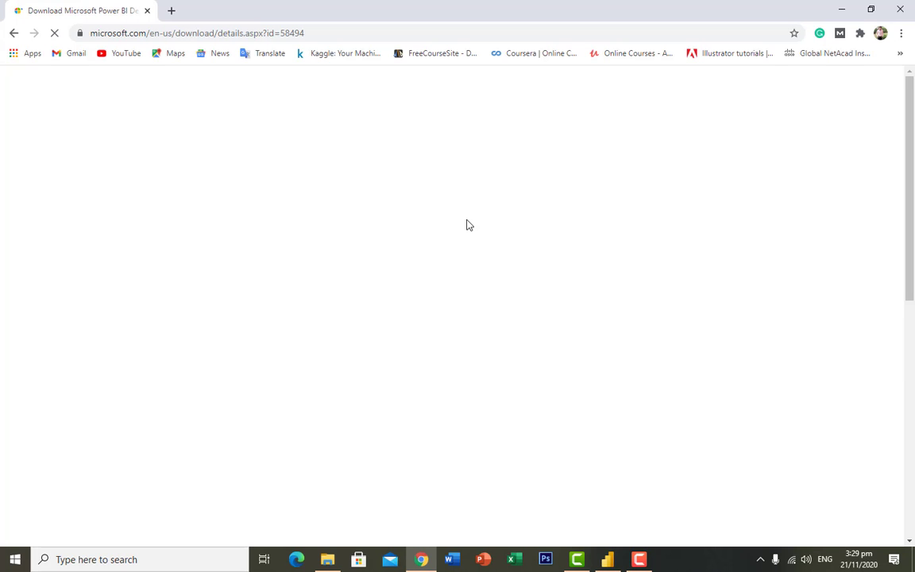
- Start the English Power BI Desktop download and select both installers, PBIDesktopSetup_x64.exe and PBIDesktopSetup.exe
scroll(332, 372, "down", 1)
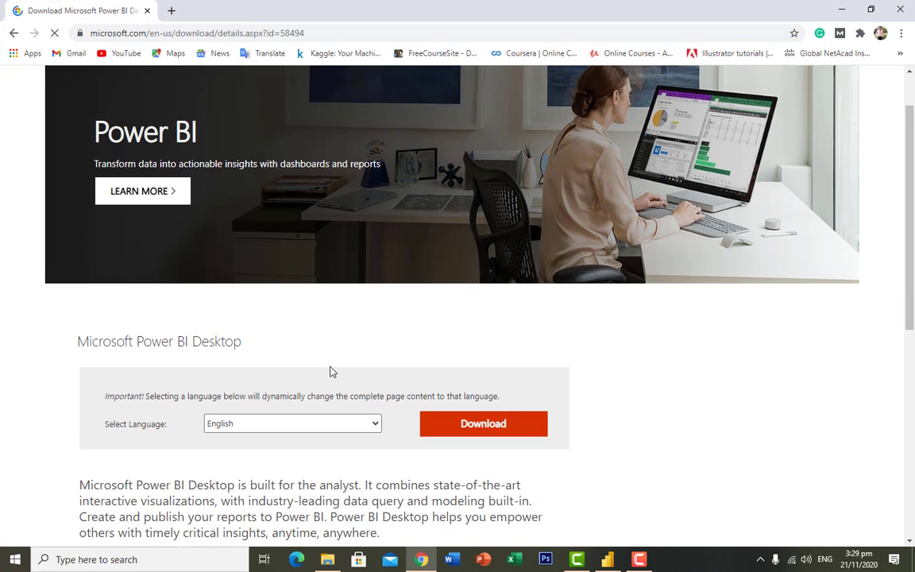
scroll(332, 372, "down", 1)
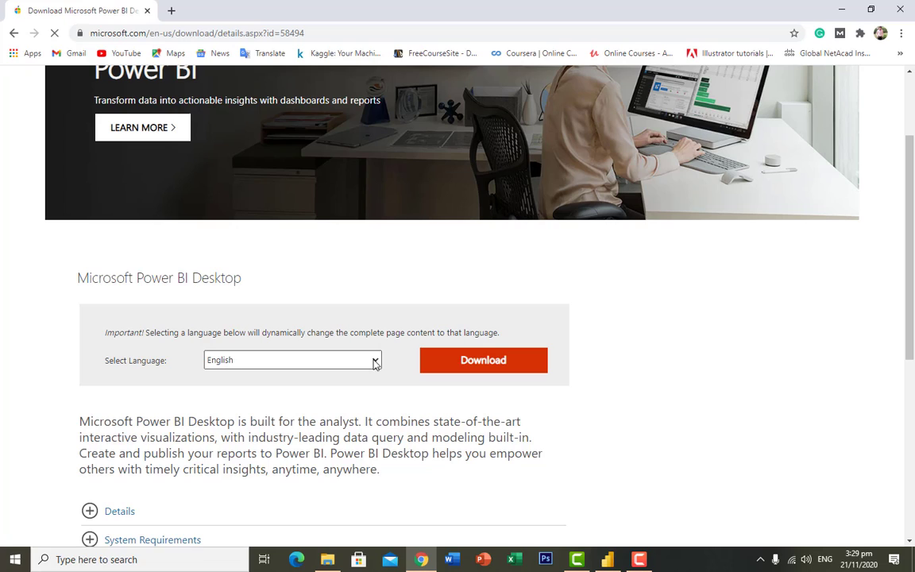
left_click(376, 362)
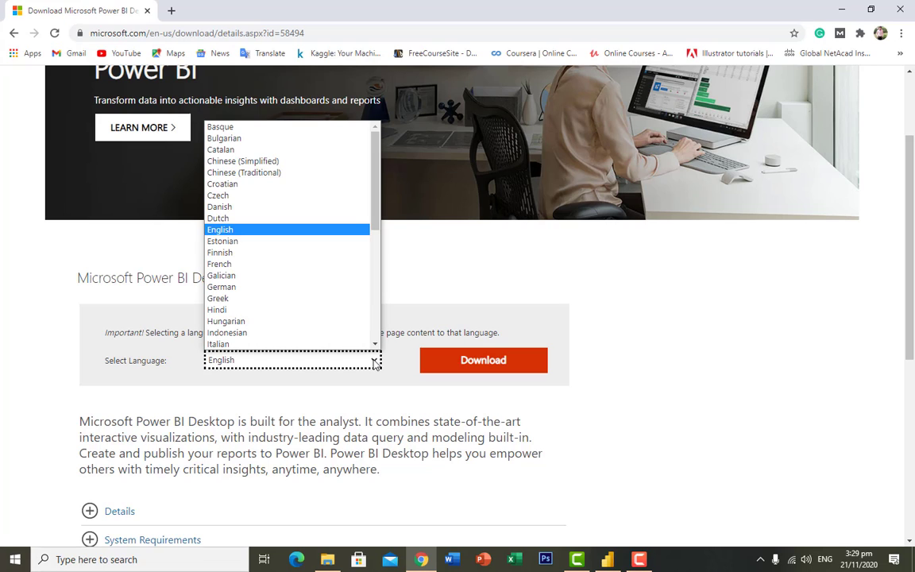
left_click(375, 363)
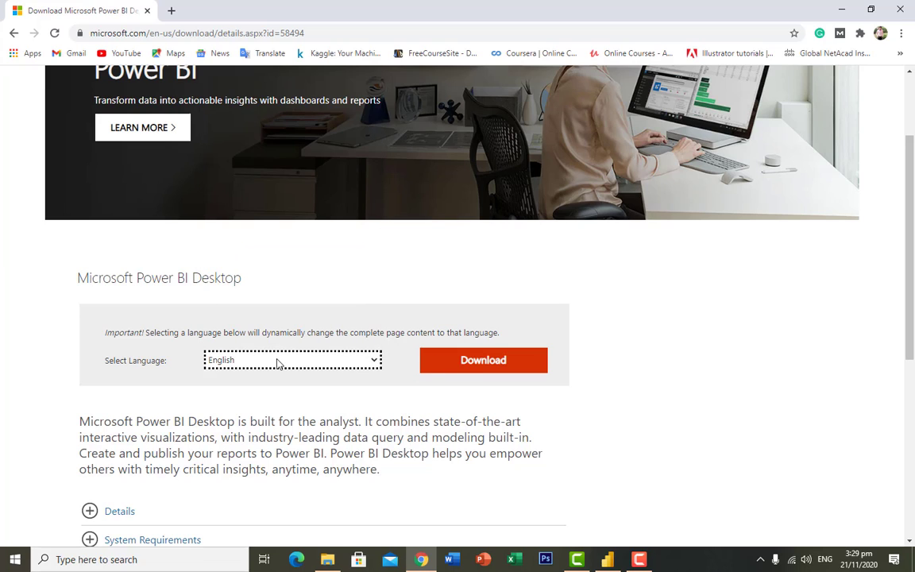
left_click(470, 362)
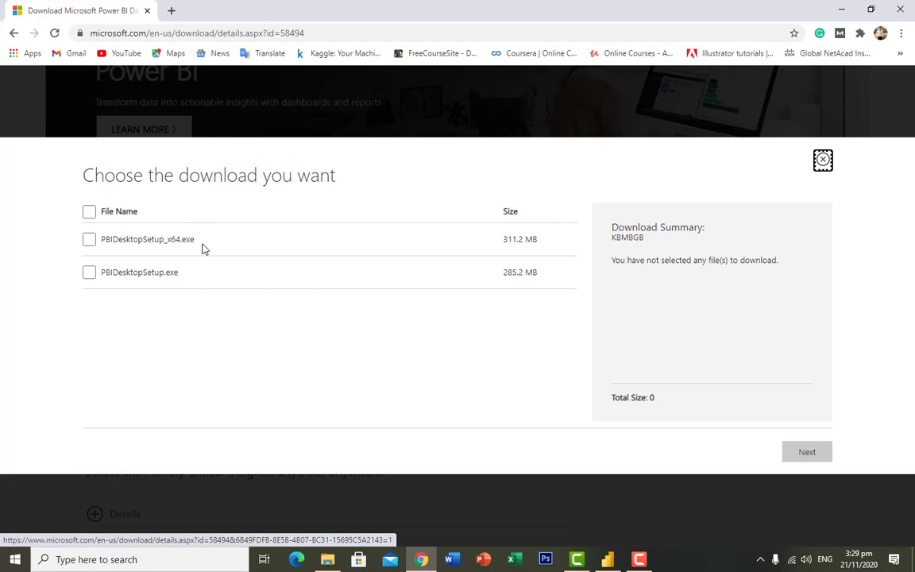
left_click(91, 240)
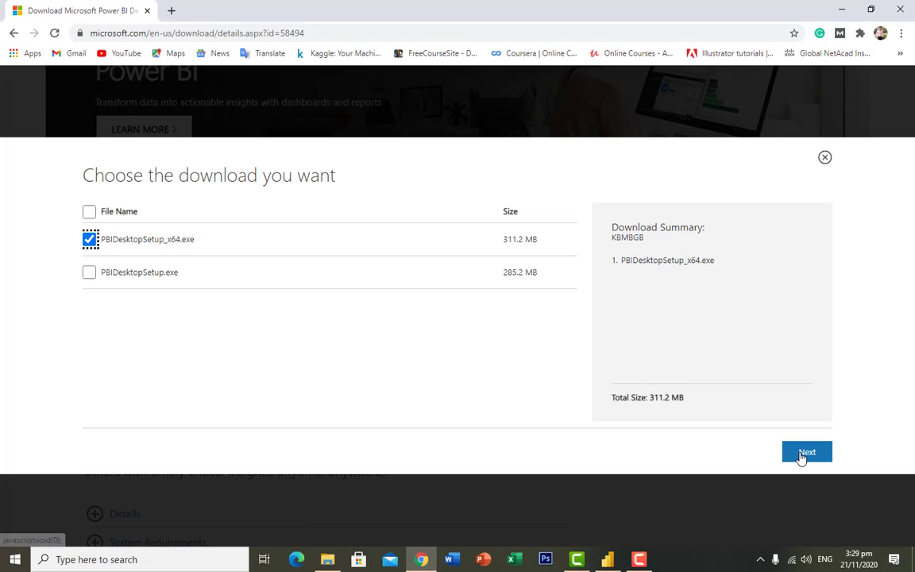
left_click(90, 274)
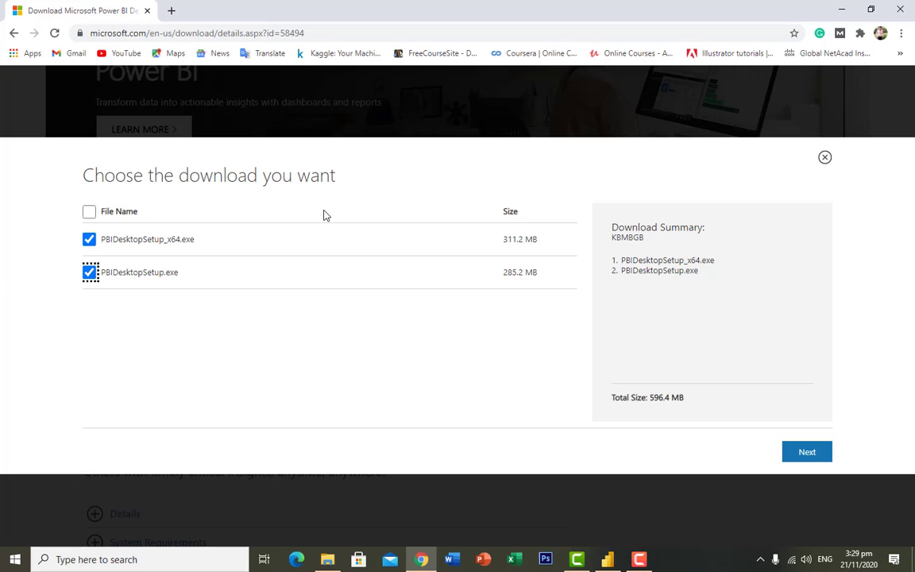
- Switch to Power BI Desktop and connect to the Company Financials Excel workbook in Downloads as a data source
left_click(610, 560)
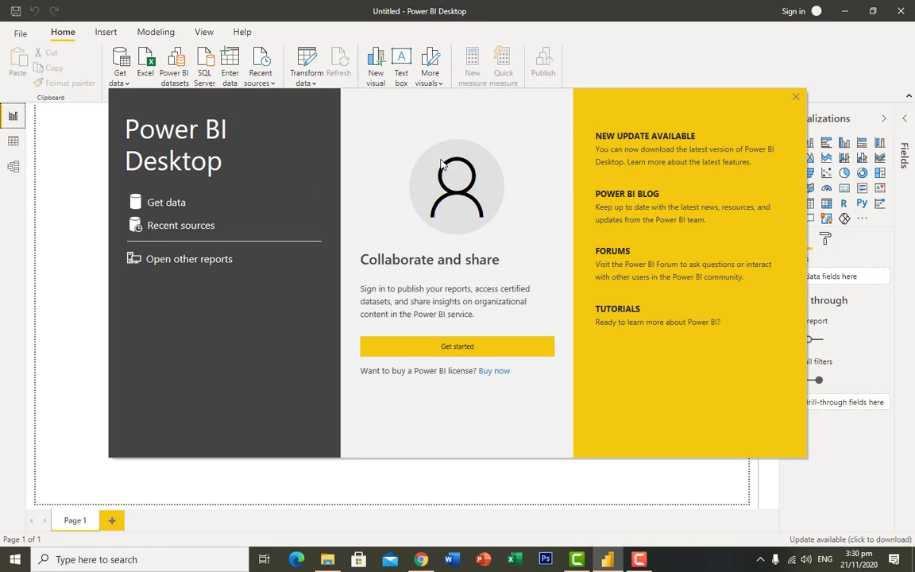
left_click(166, 204)
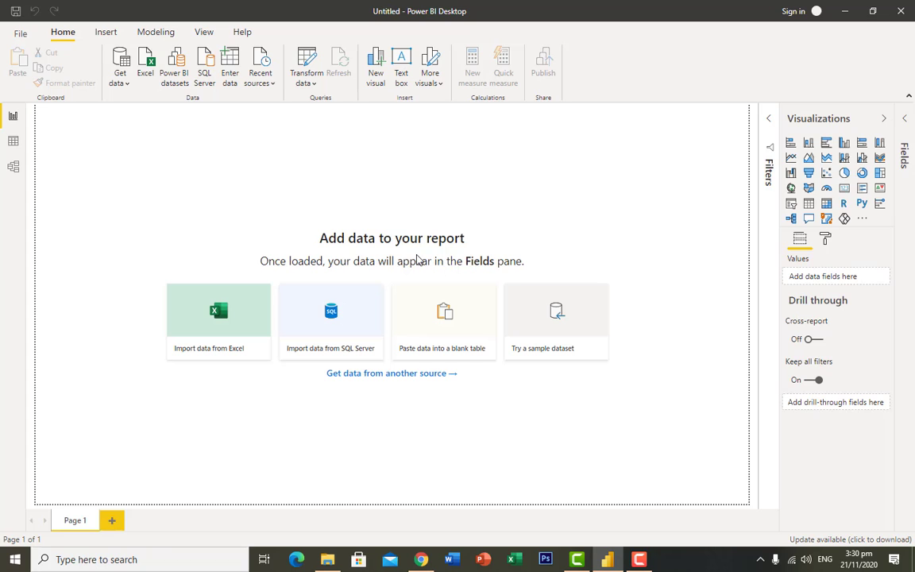
left_click(268, 288)
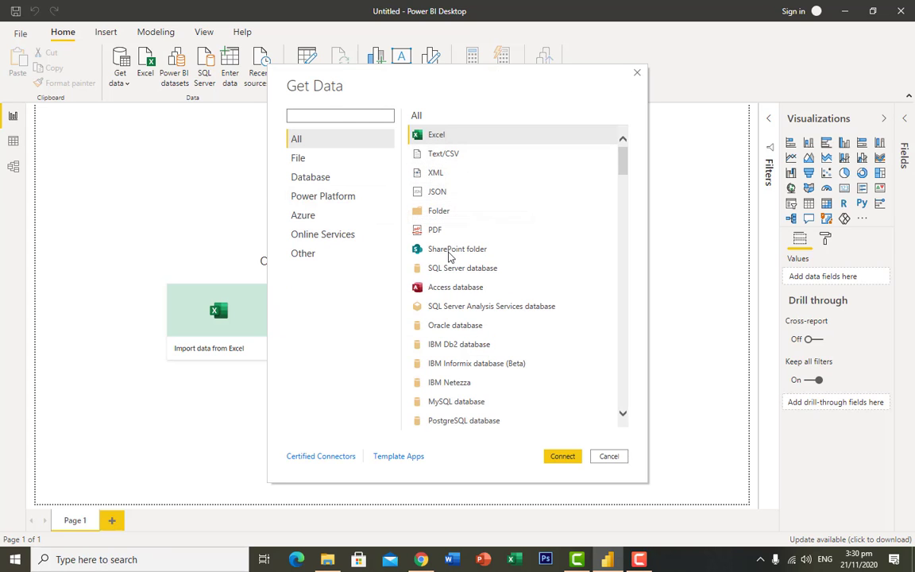
left_click(441, 139)
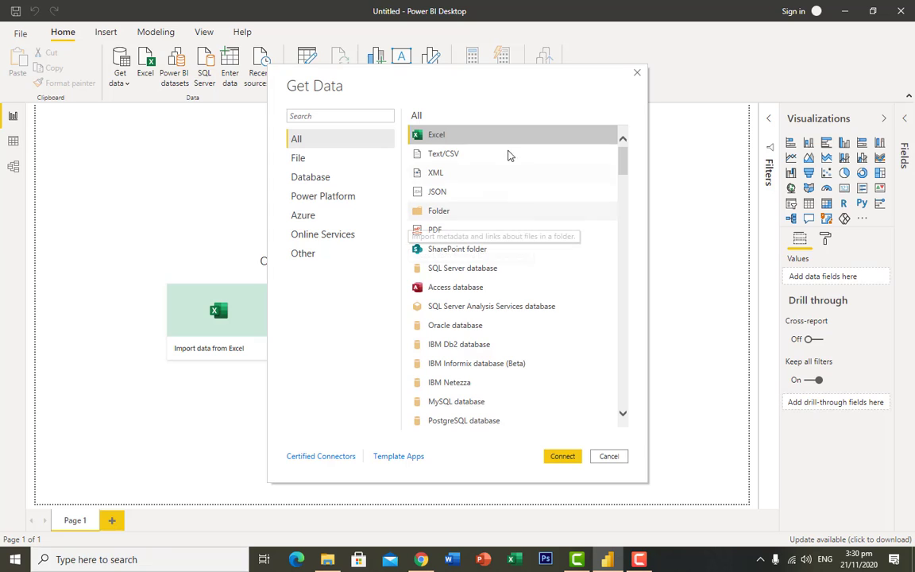
left_click(561, 456)
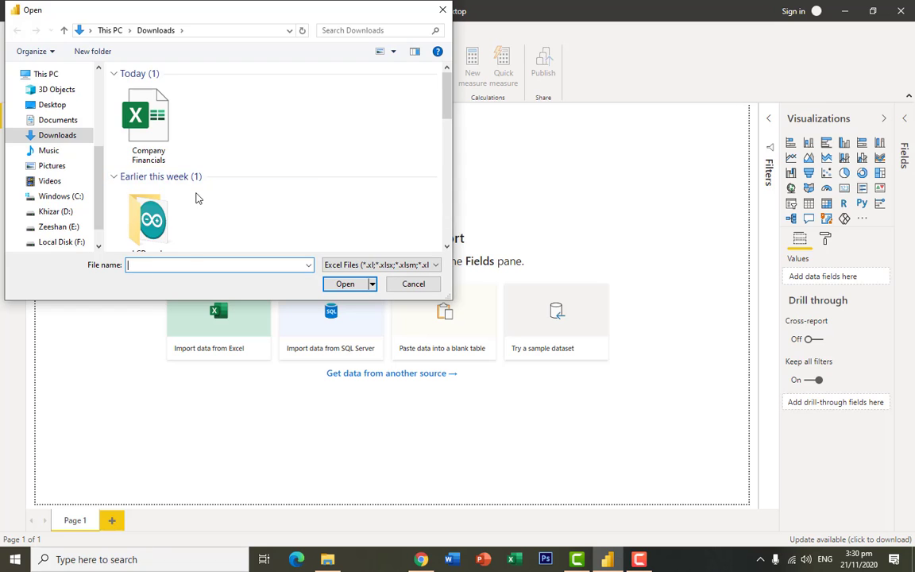
left_click(173, 154)
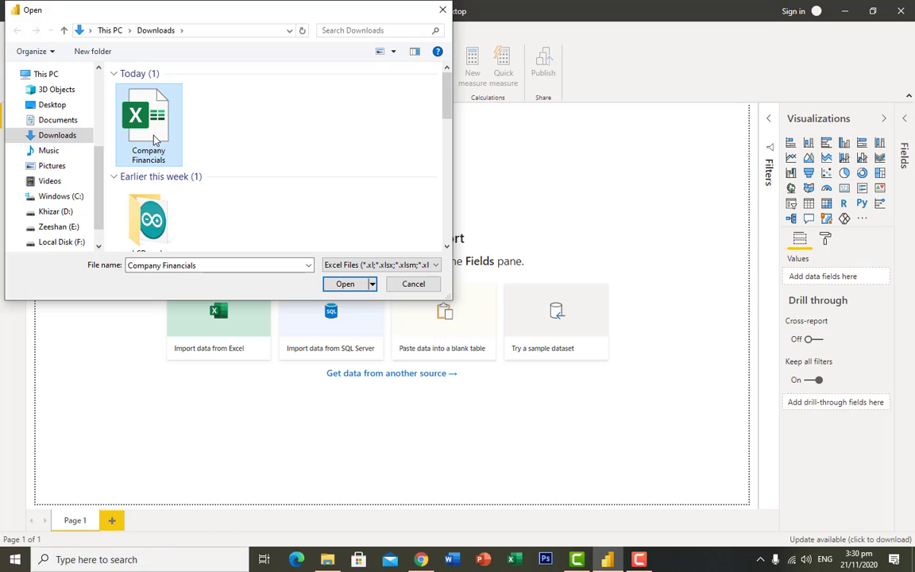
left_click(342, 284)
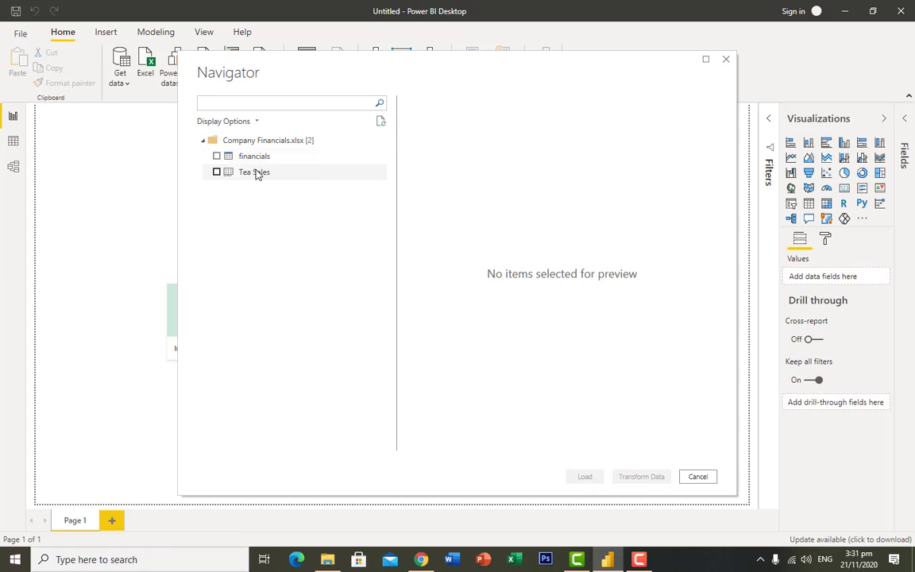
- Select only the Tea Sales sheet, bring it into the Power Query Editor for transformation, and look through its rows
left_click(216, 172)
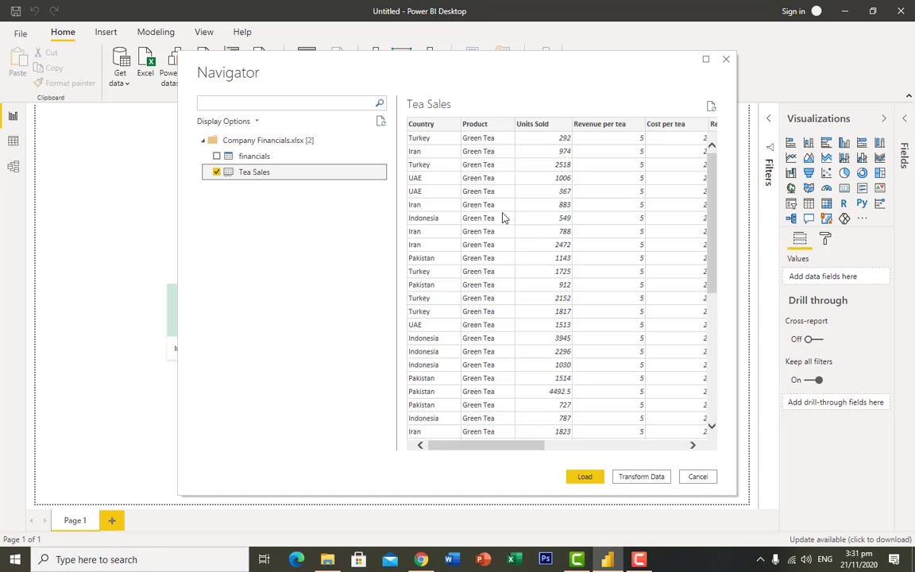
left_click(635, 477)
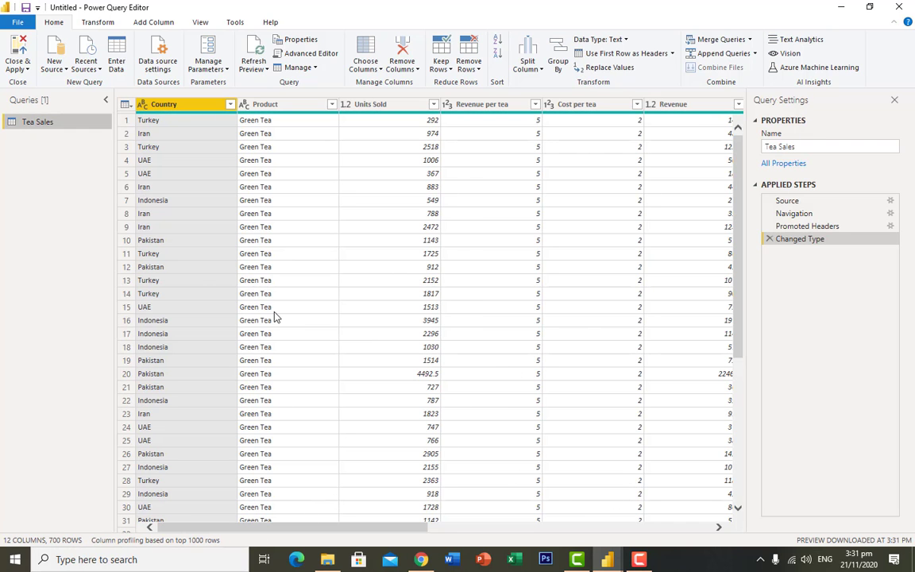
scroll(276, 317, "down", 20)
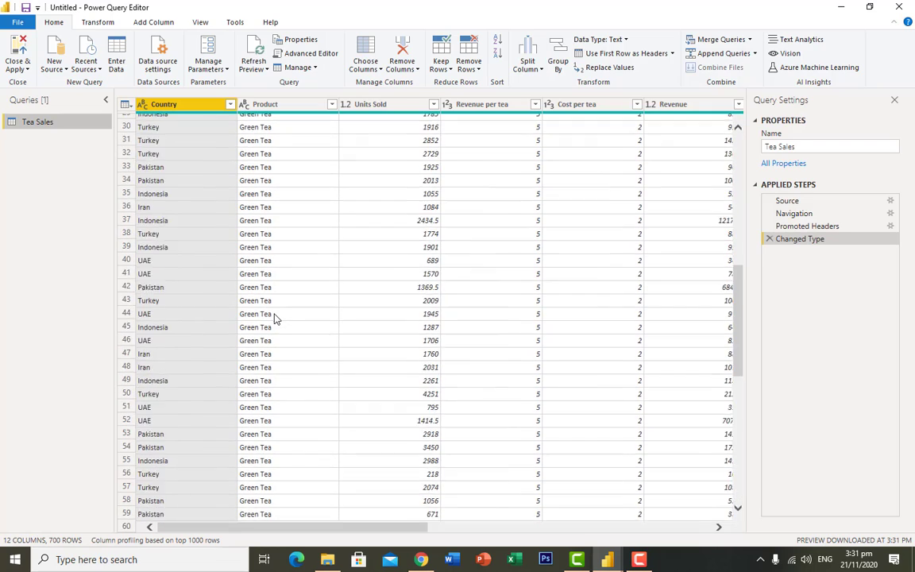
scroll(275, 318, "down", 3)
scroll(275, 320, "up", 20)
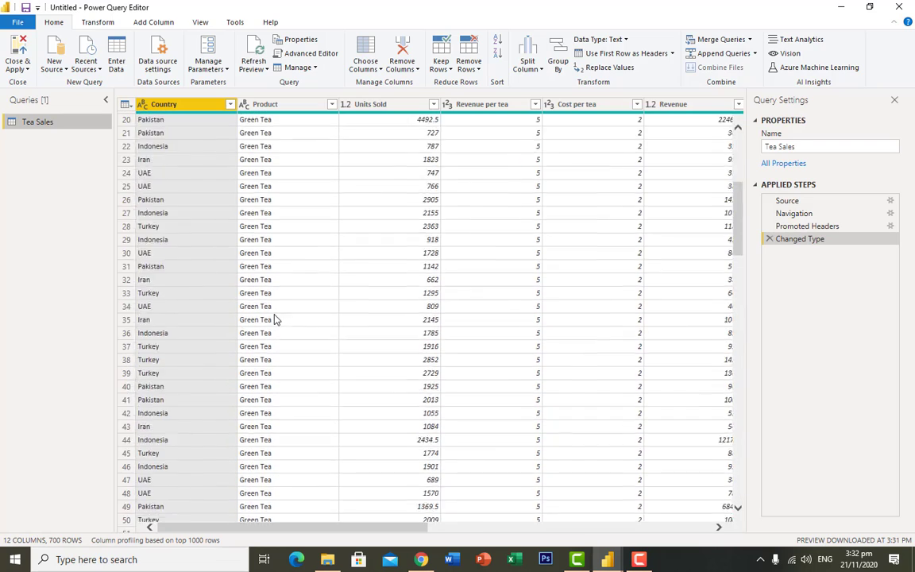
left_click_drag(280, 532, 245, 537)
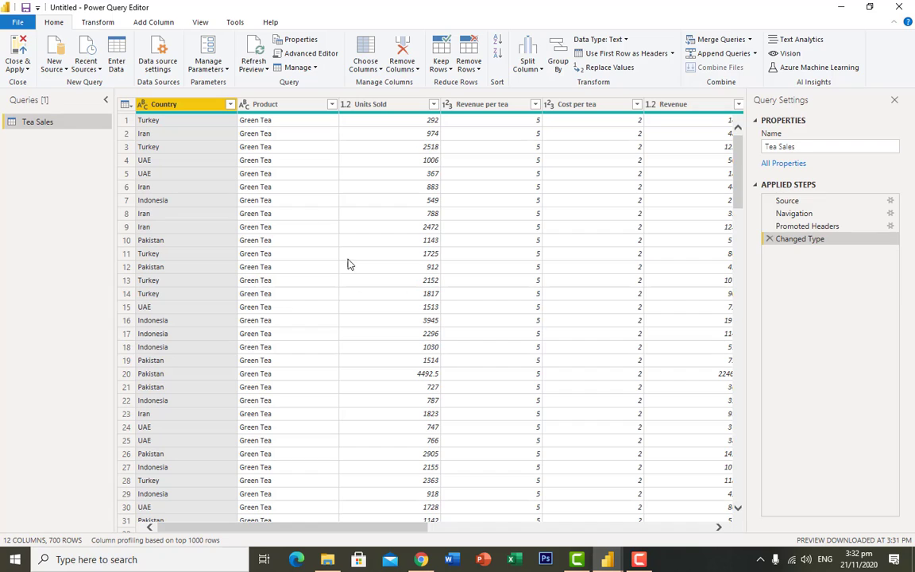
- Filter the Country column to Pakistan only, and keep all products selected in the Product column's filter
left_click(230, 105)
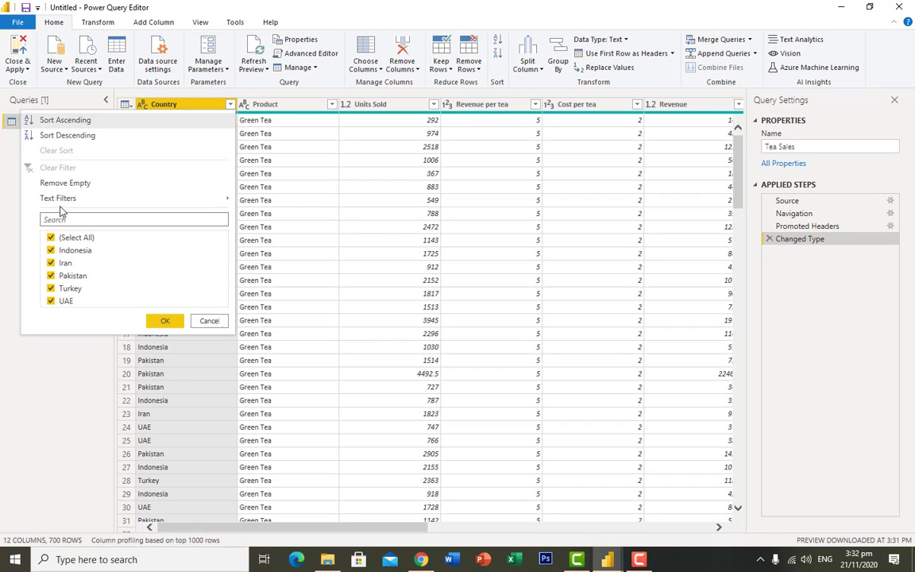
left_click(51, 238)
left_click(51, 275)
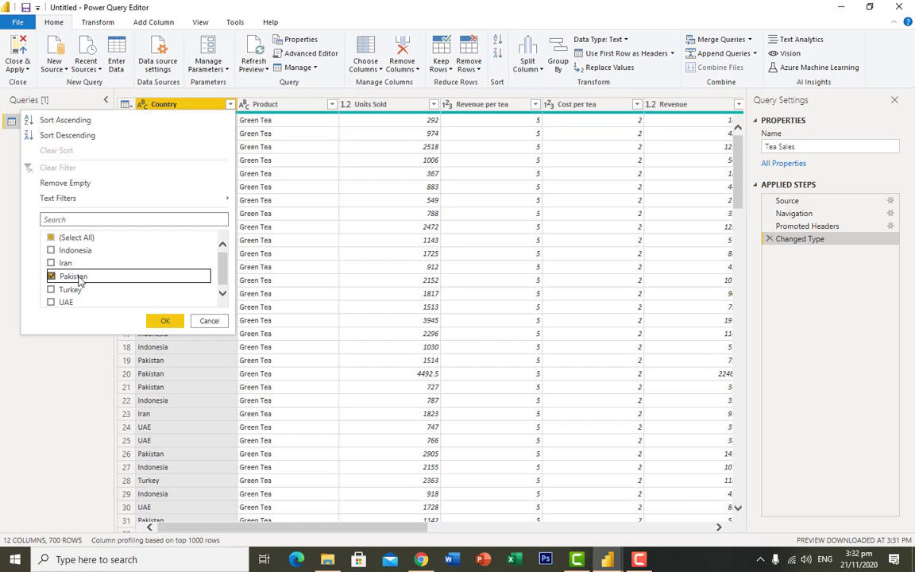
left_click(157, 322)
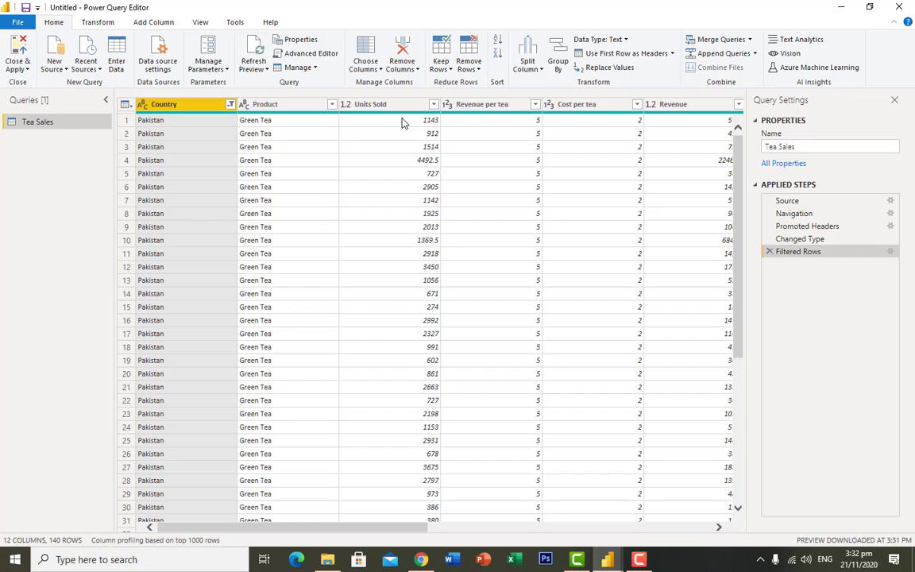
left_click(332, 106)
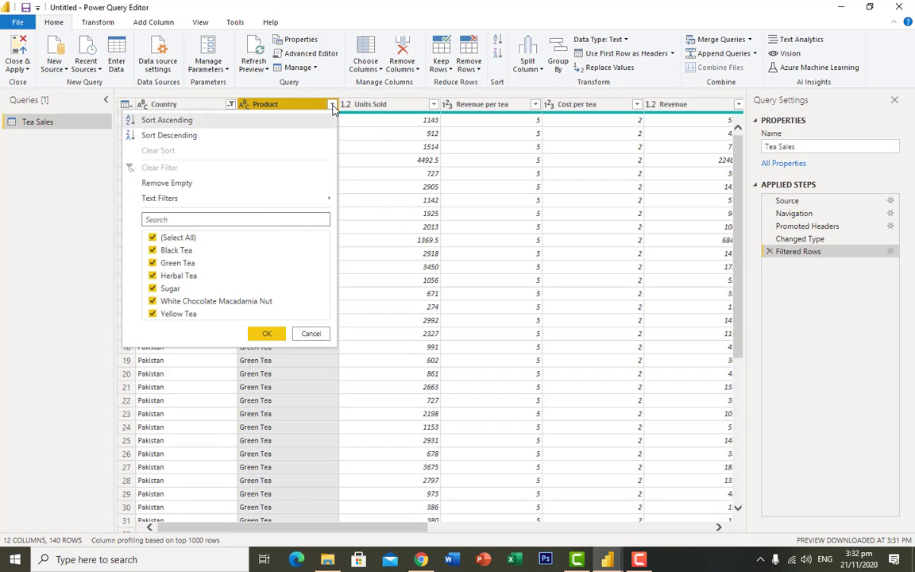
left_click(274, 334)
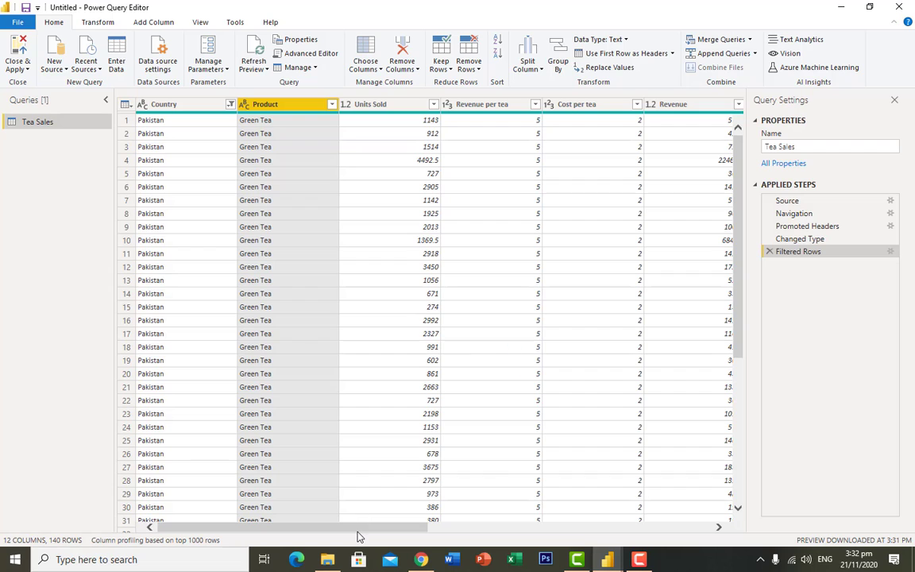
- Rename the Month Name column to Month
left_click_drag(368, 535, 653, 537)
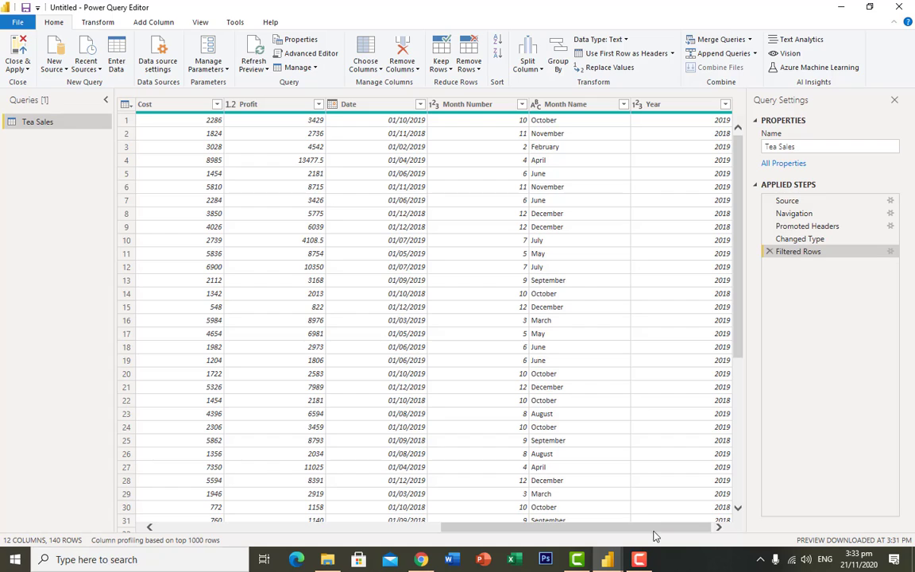
double_click(600, 106)
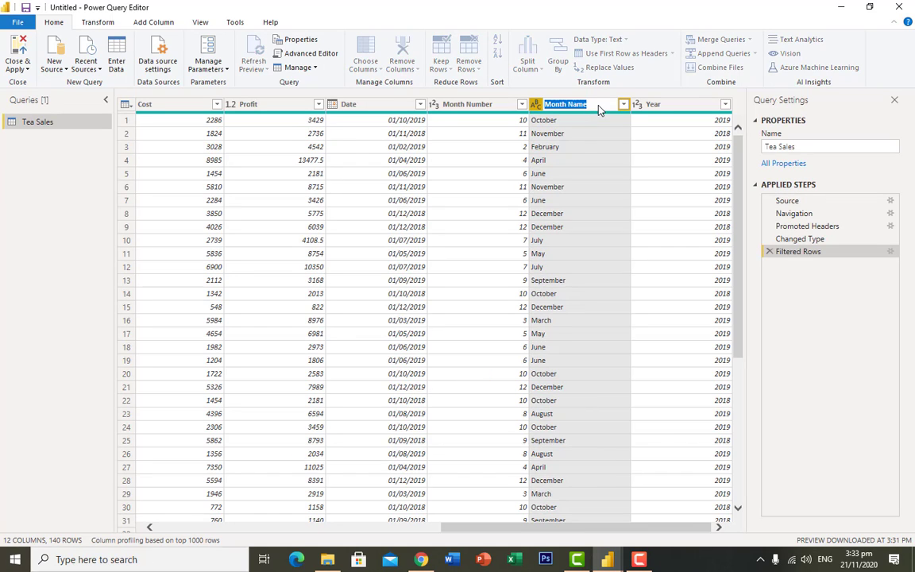
left_click(594, 102)
key("BackSpace")
key("BackSpace")
key("BackSpace")
key("BackSpace")
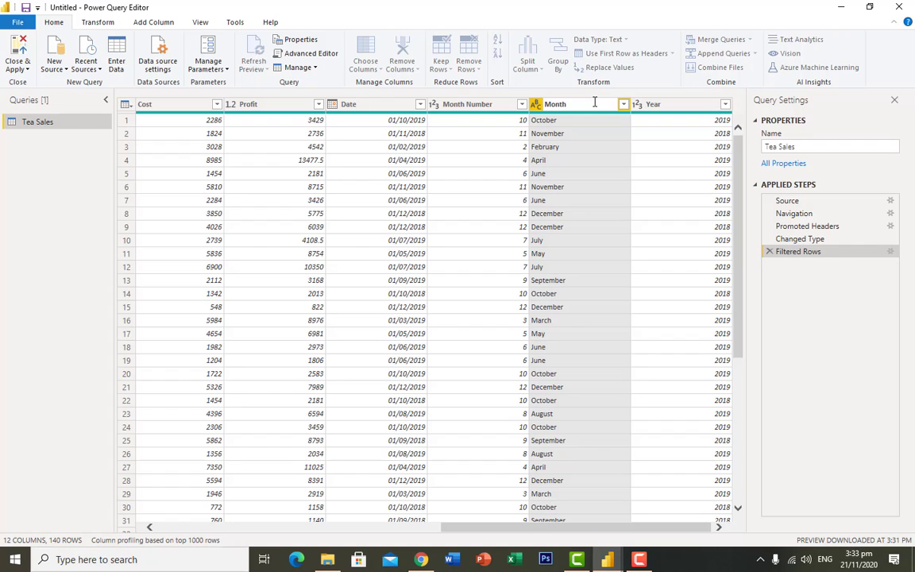
key("Return")
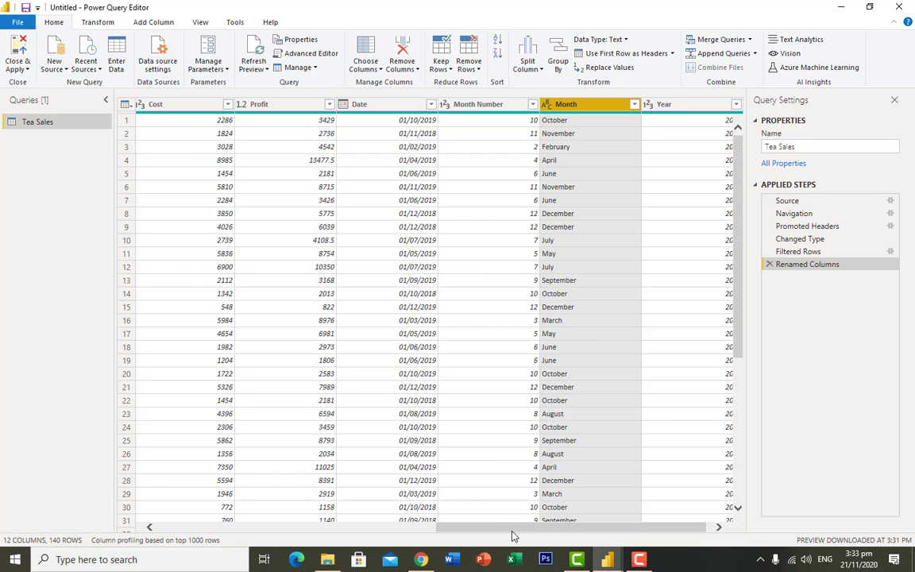
- Start a new Web data source for another query, finding the connector by searching the full connector list for web
left_click_drag(537, 529, 147, 501)
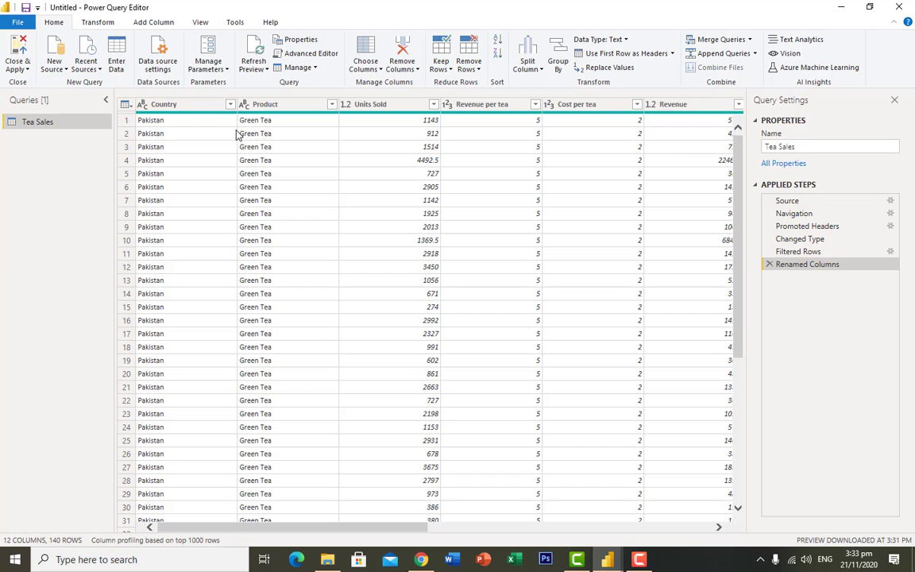
left_click_drag(374, 528, 282, 540)
left_click(64, 72)
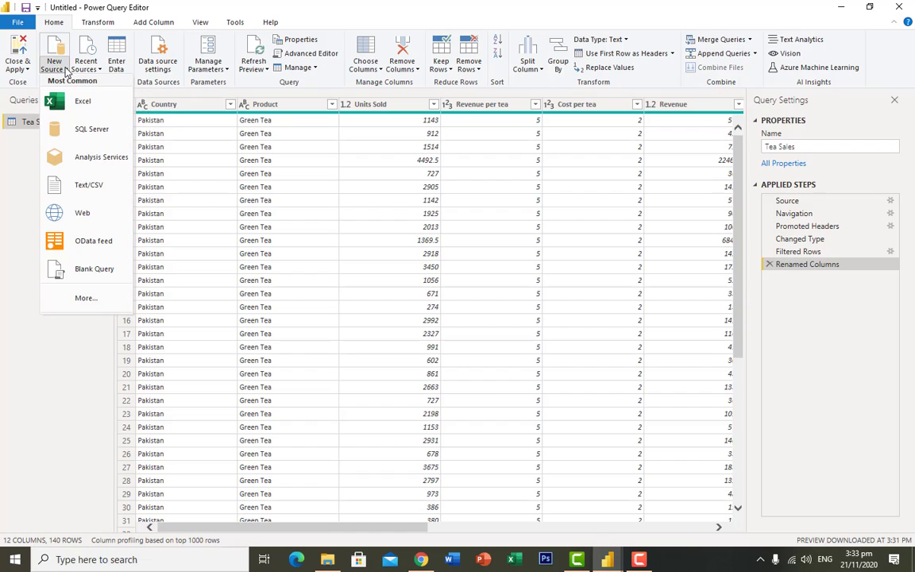
left_click(84, 300)
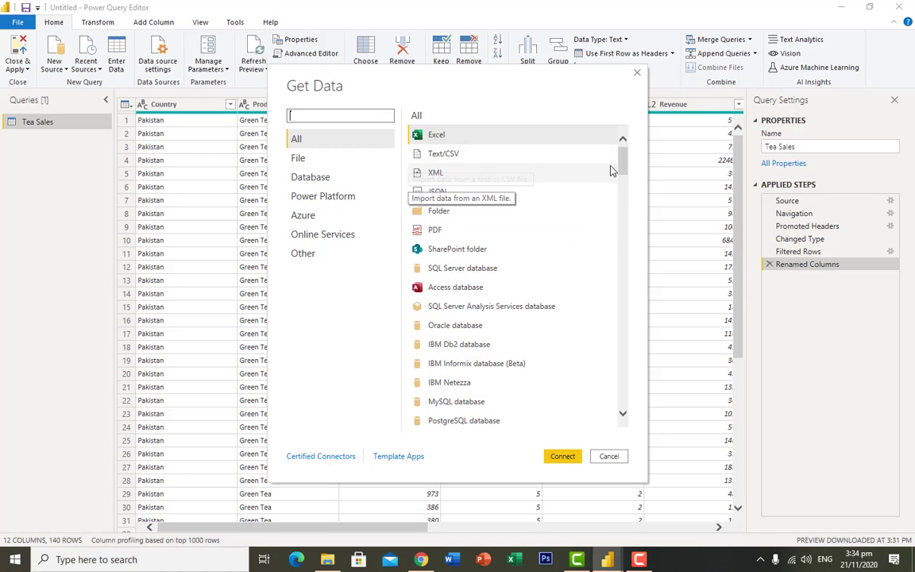
left_click_drag(622, 154, 624, 318)
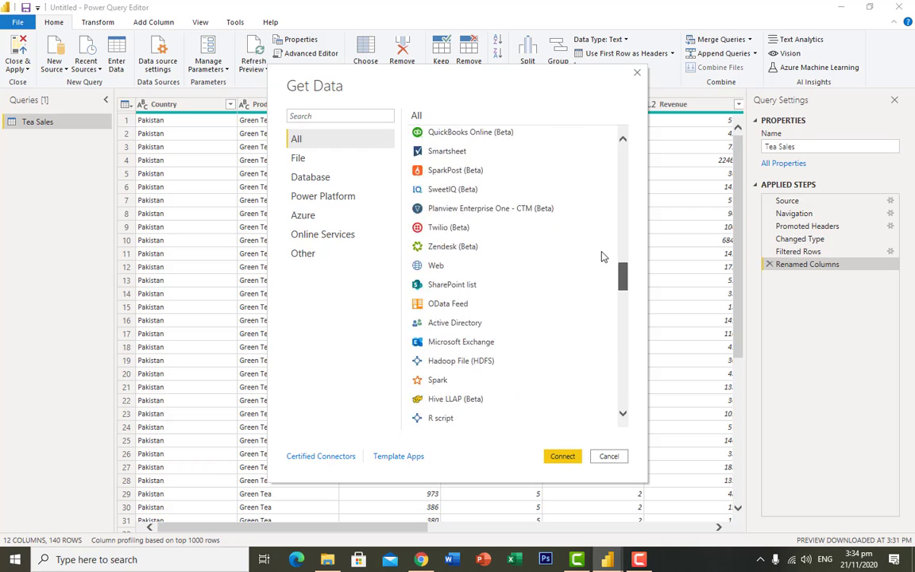
left_click_drag(604, 270, 594, 143)
left_click(356, 115)
type("web")
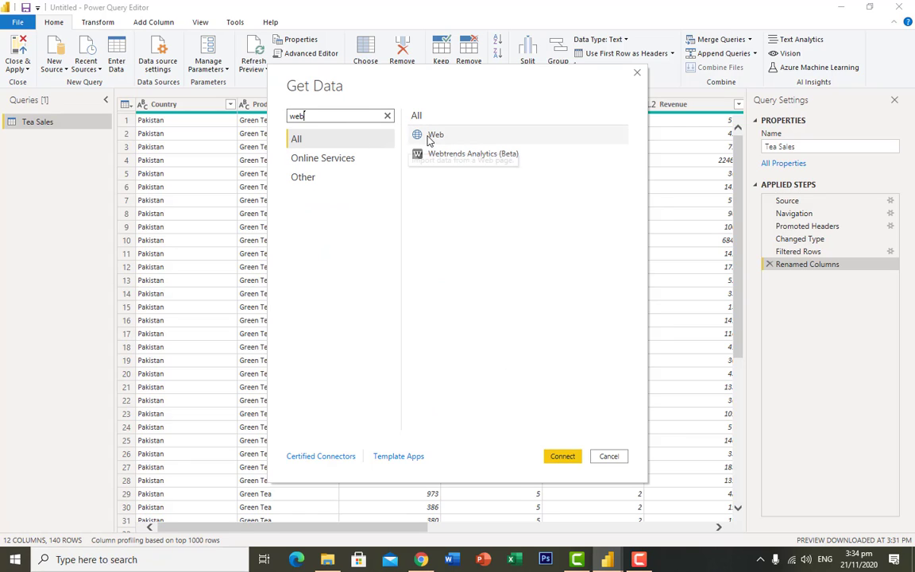
left_click(436, 136)
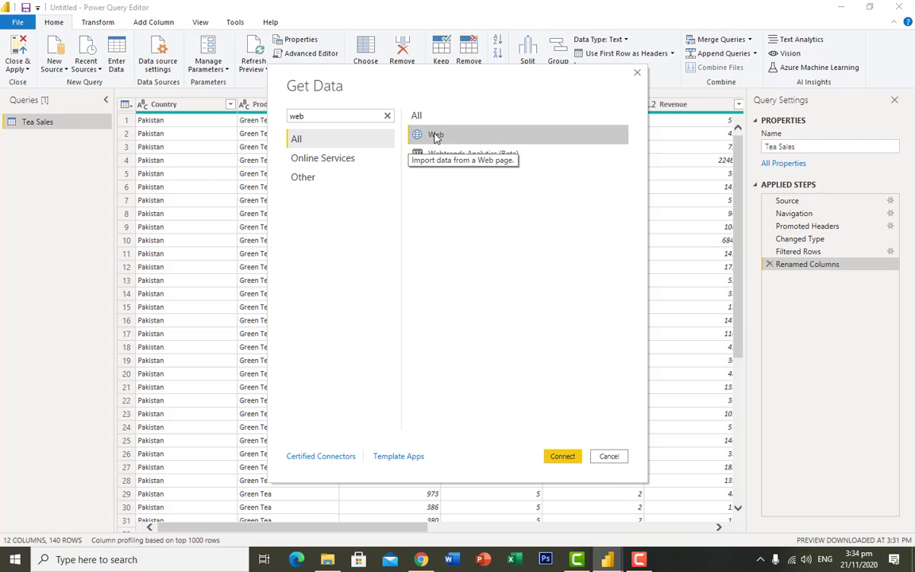
left_click(563, 457)
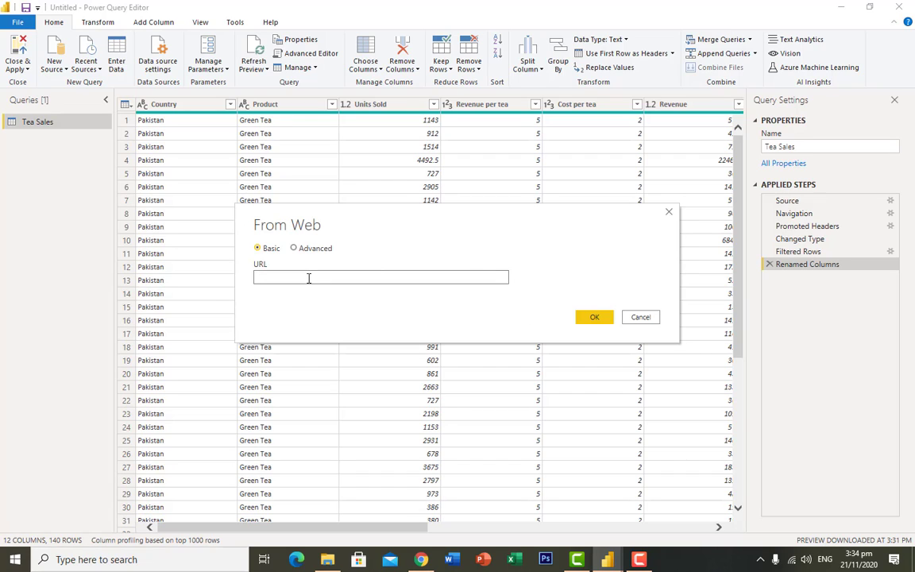
type("https://en.wikipedia.org/wiki/List_of_countries_and_dependencies_by_population")
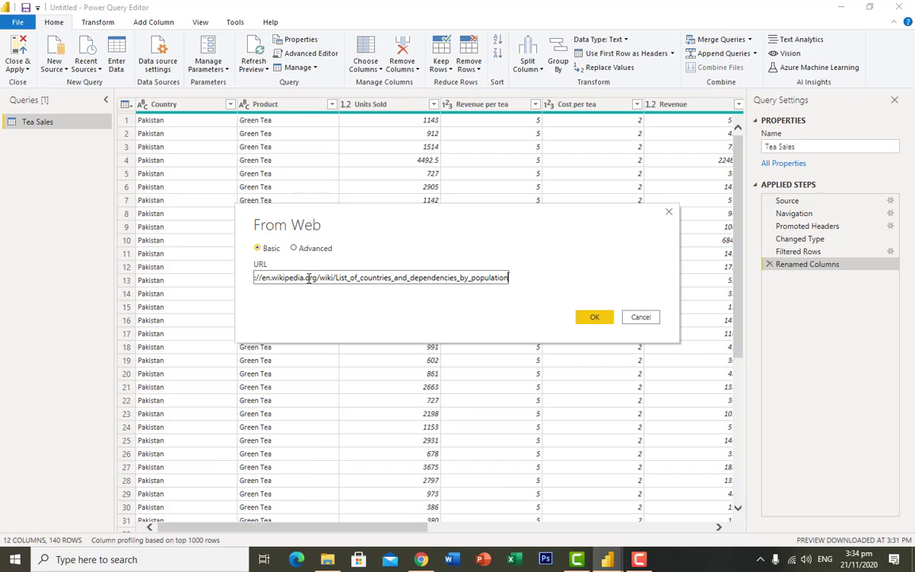
left_click(593, 319)
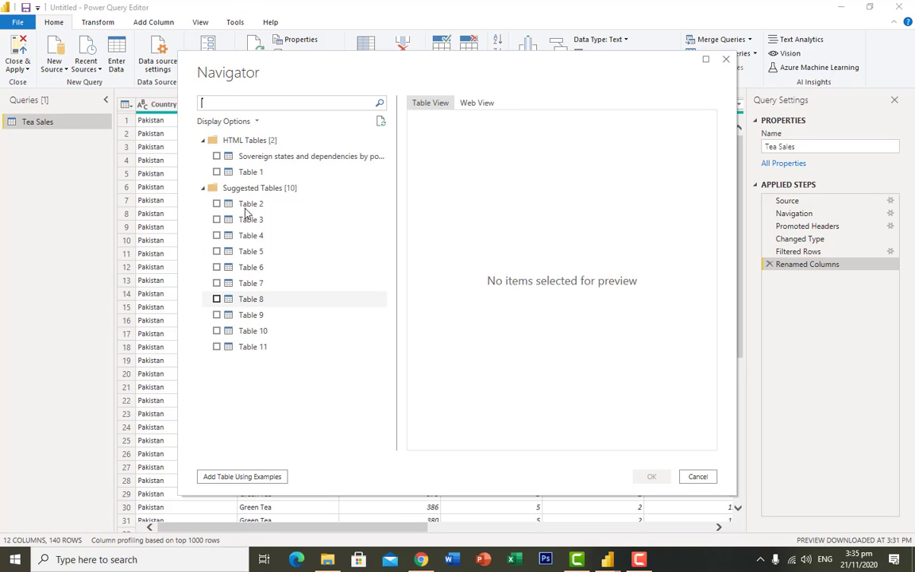
left_click(217, 157)
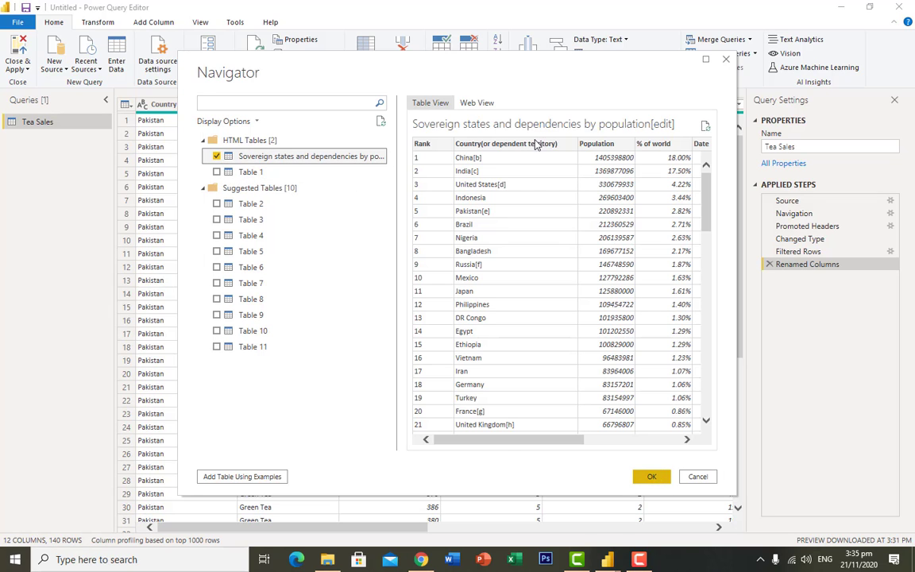
left_click_drag(511, 442, 491, 441)
left_click(652, 477)
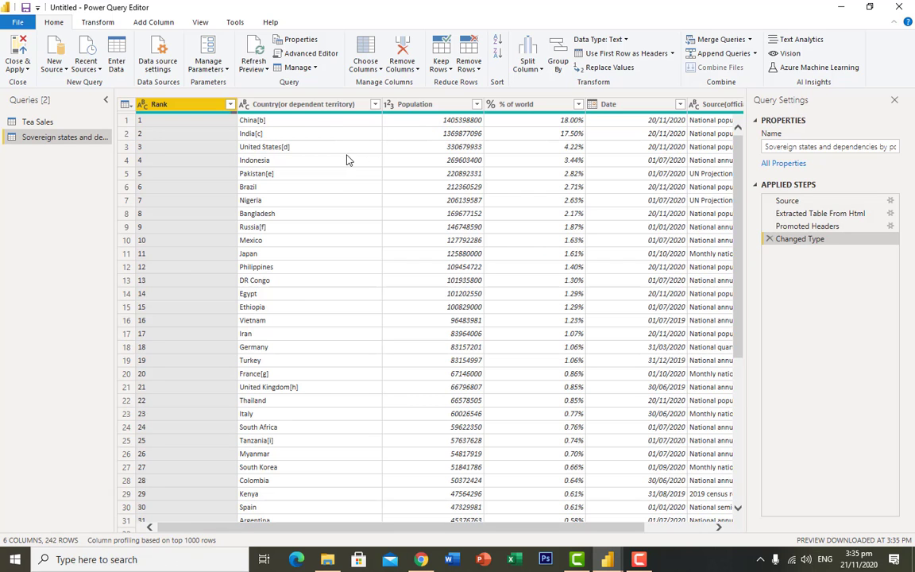
- Look through the rows of the new population query and examine each of its columns from Rank to Source
scroll(362, 211, "down", 3)
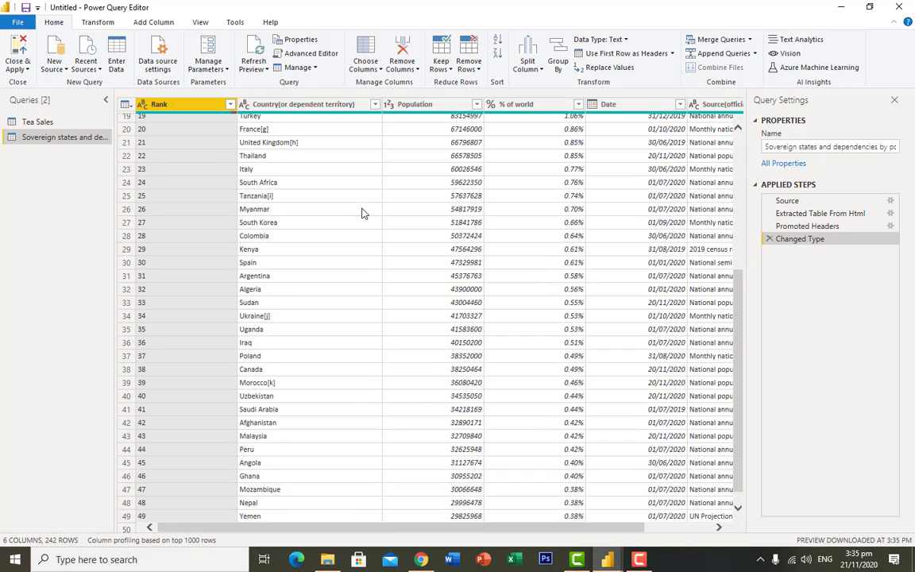
scroll(362, 223, "up", 2)
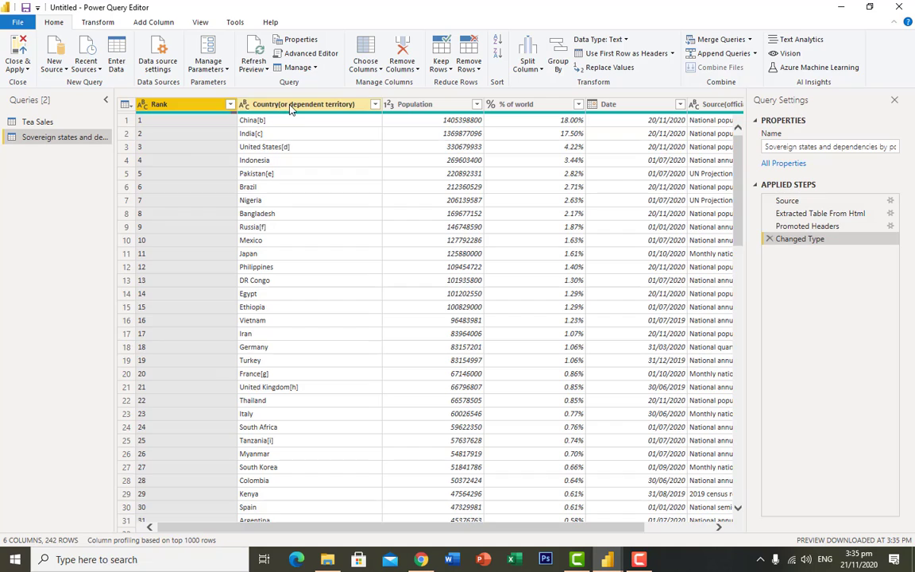
left_click(290, 107)
left_click(196, 106)
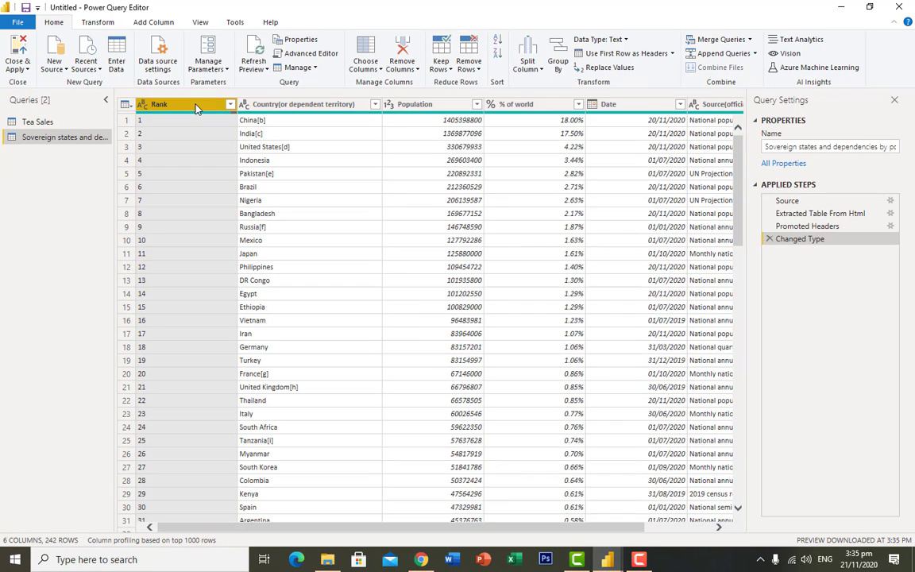
left_click(280, 107)
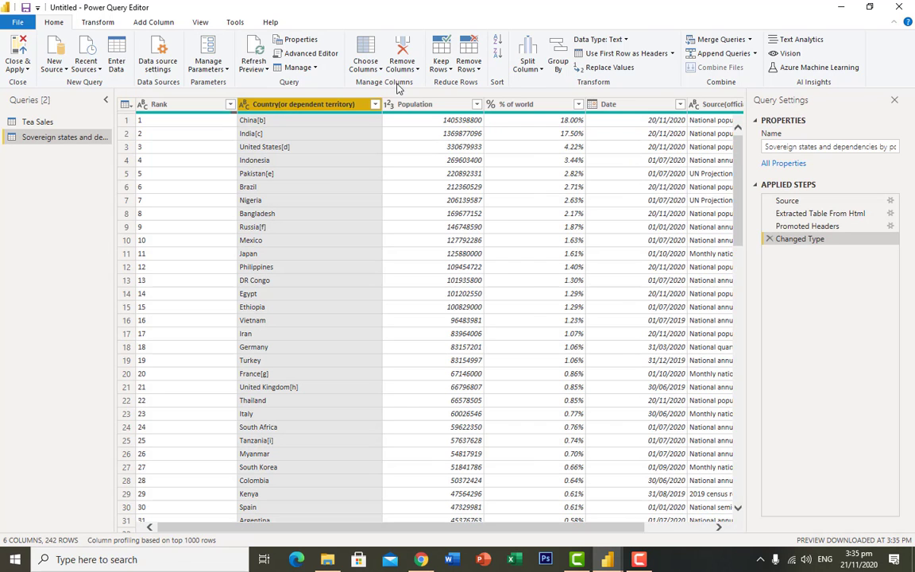
left_click(407, 104)
left_click(534, 107)
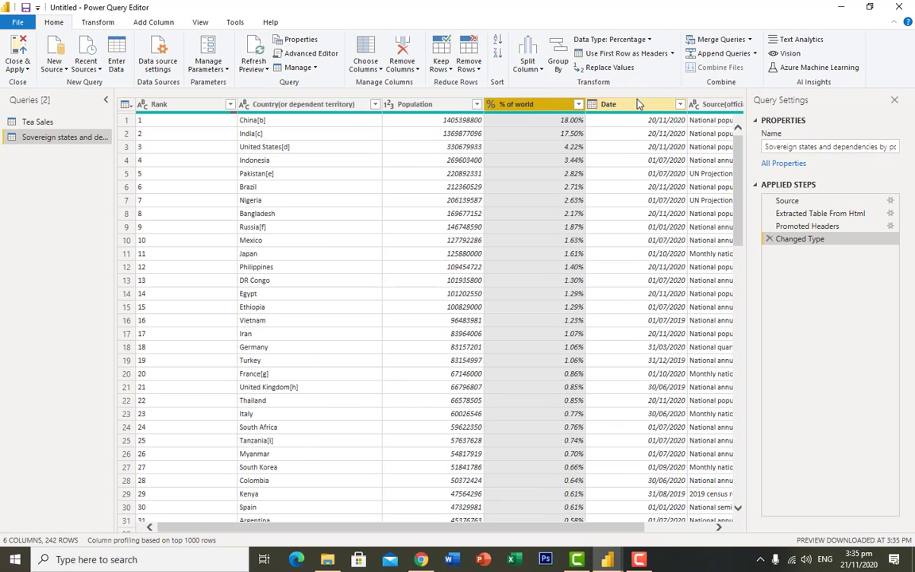
left_click(615, 104)
left_click(707, 104)
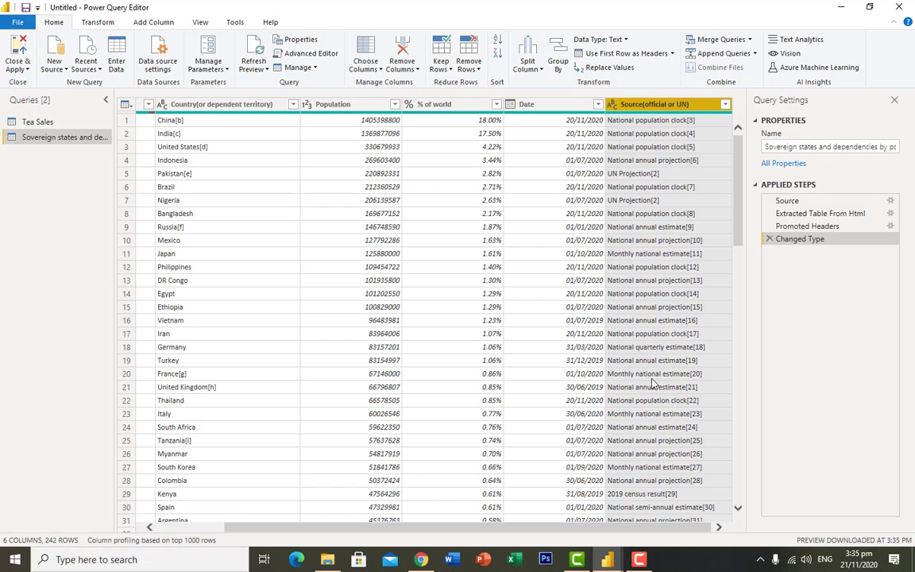
left_click_drag(651, 529, 515, 540)
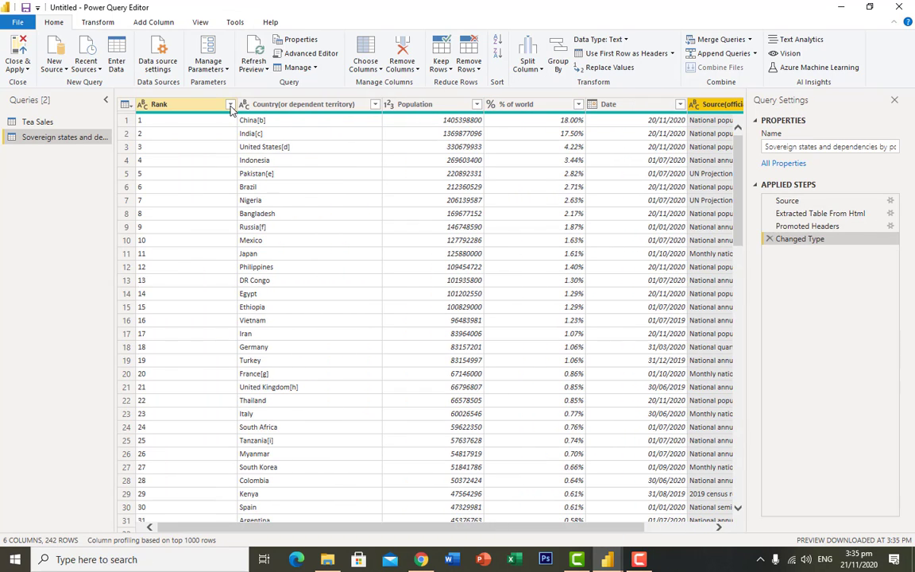
- Remove the Rank, % of world, Date and Source(official or UN) columns from the population query
right_click(180, 110)
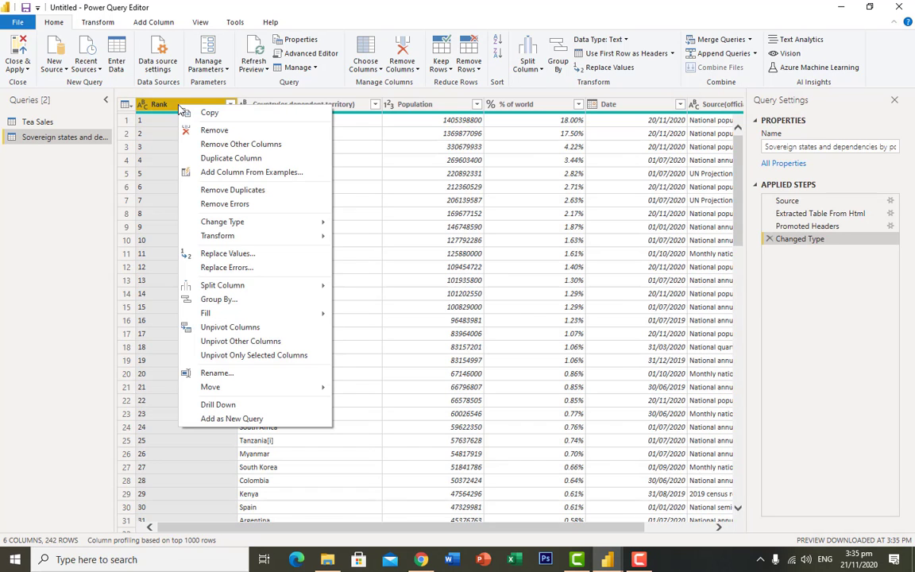
left_click(213, 129)
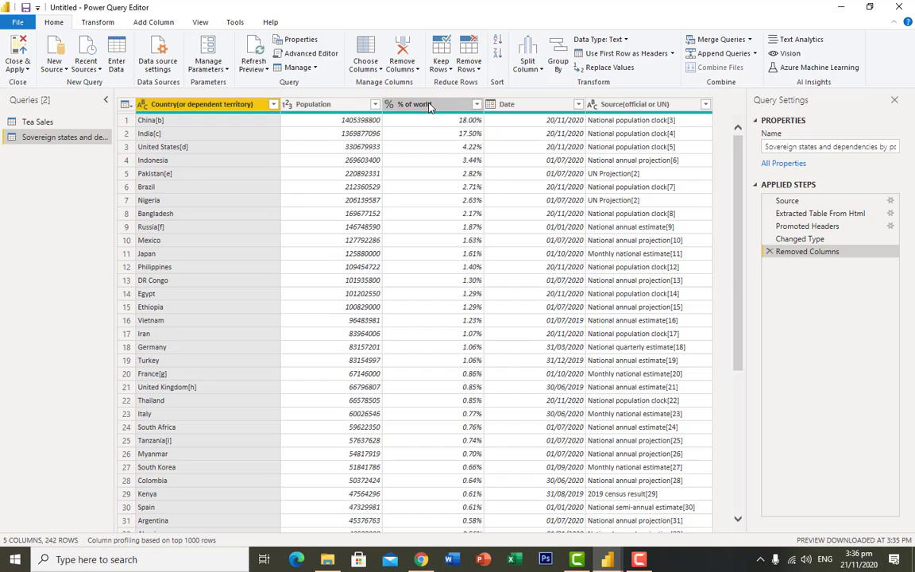
right_click(429, 108)
left_click(465, 127)
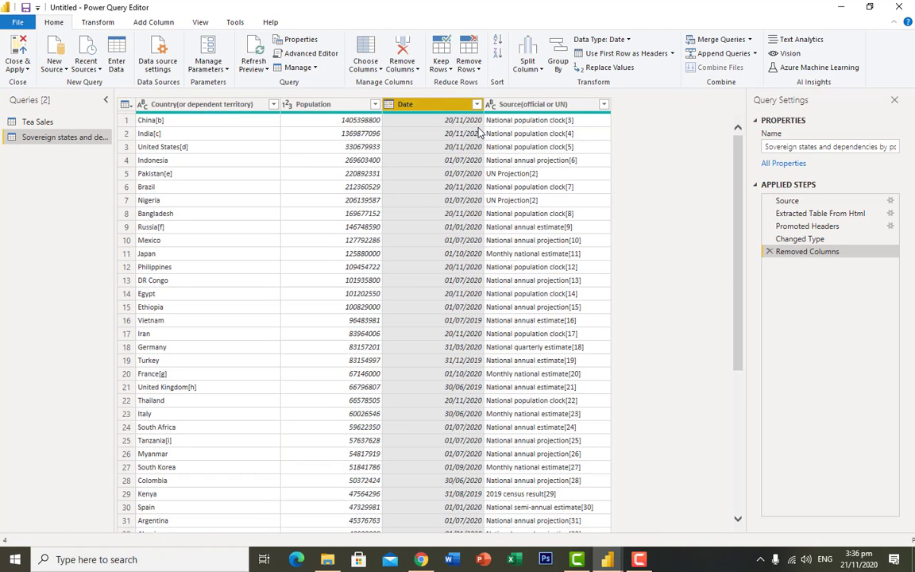
right_click(402, 101)
key("Escape")
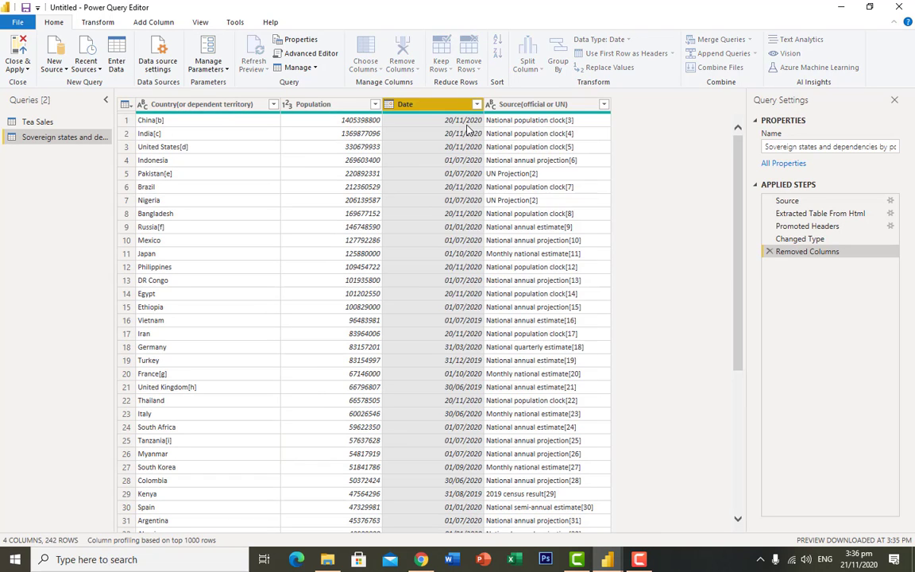
key("Delete")
right_click(455, 108)
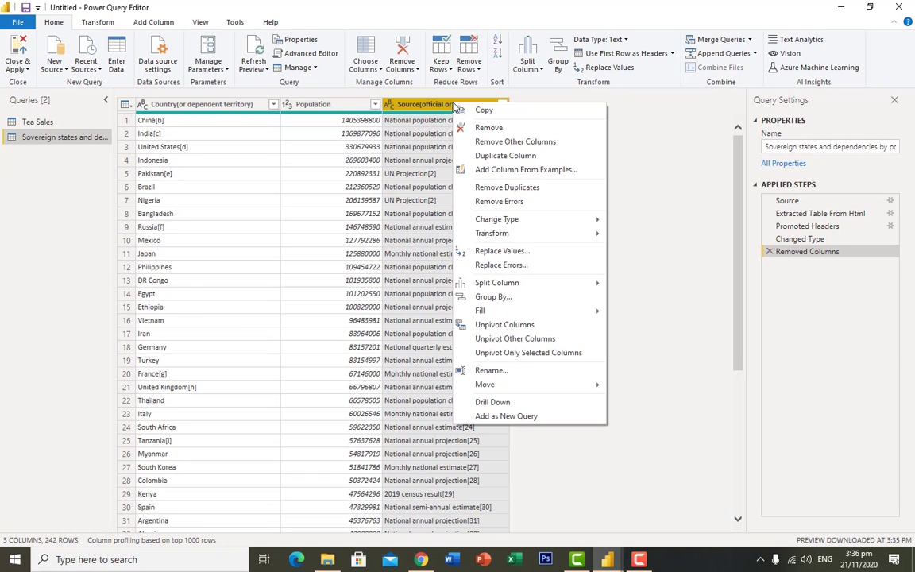
left_click(487, 129)
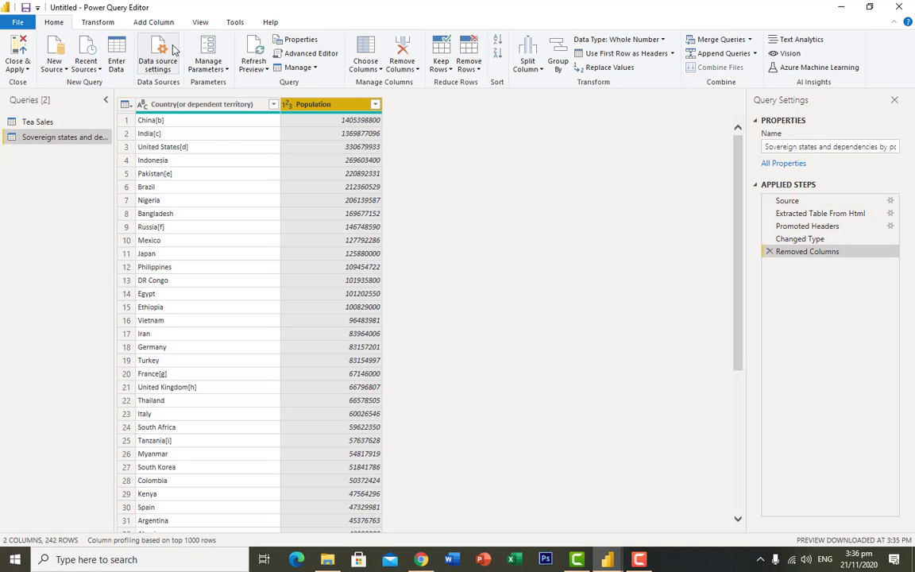
- Deselect all values in the Country(or dependent territory) filter and select Pakistan[e]
left_click(273, 104)
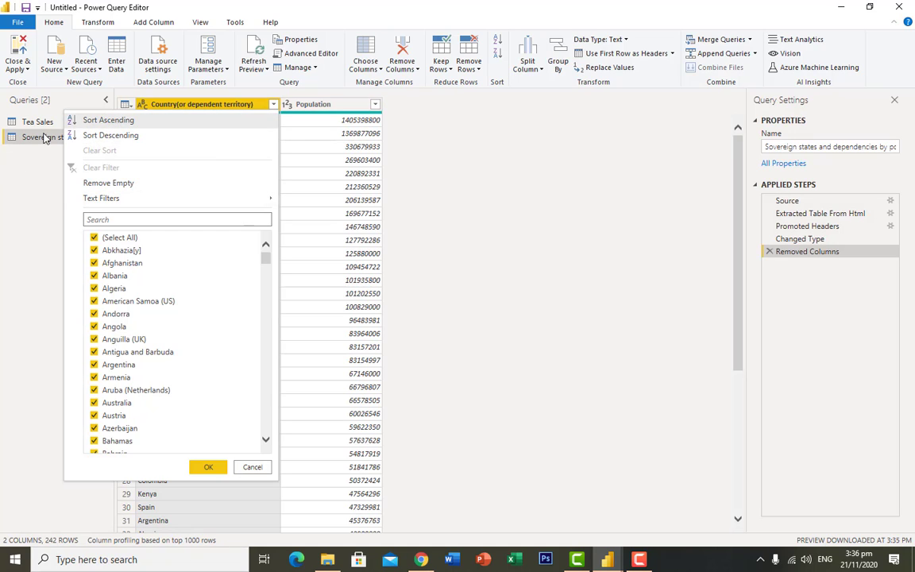
left_click(94, 238)
left_click(106, 220)
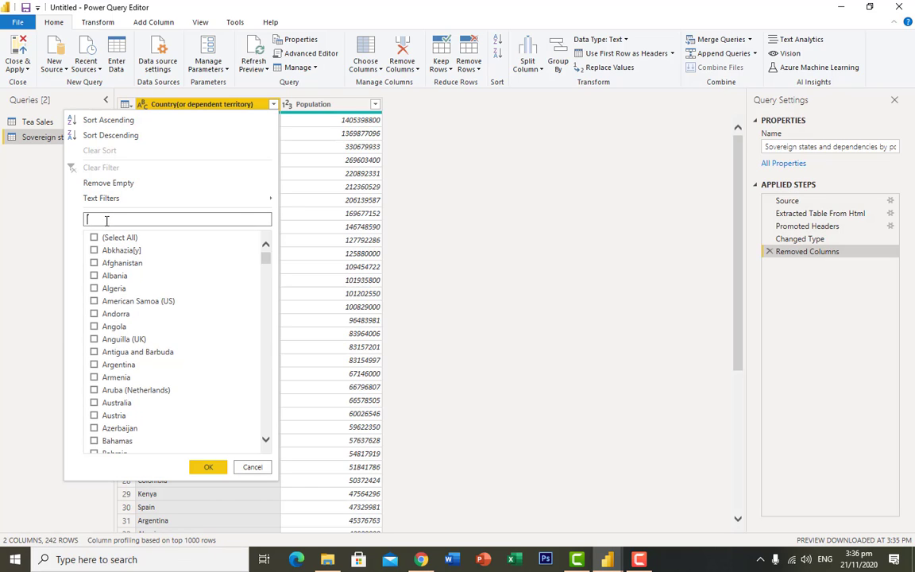
type("pakis")
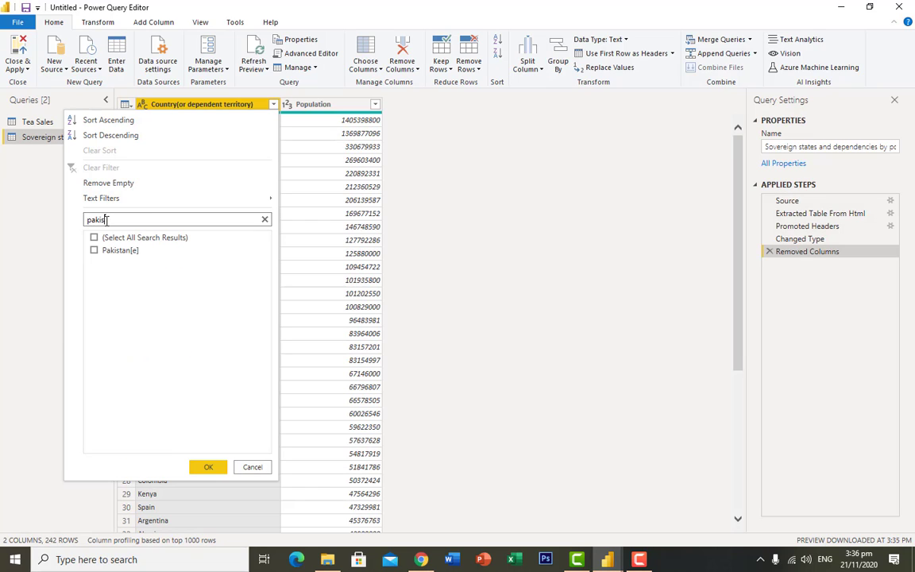
left_click(95, 250)
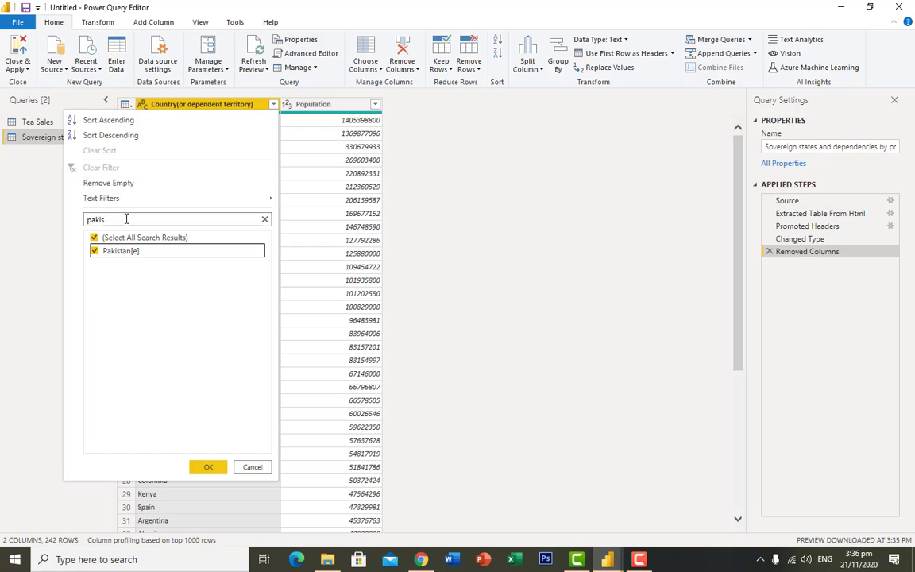
- Add Turkey and Indonesia to the countries selected in the country filter
left_click(126, 219)
left_click(84, 220)
left_click_drag(92, 223, 223, 249)
type("tu")
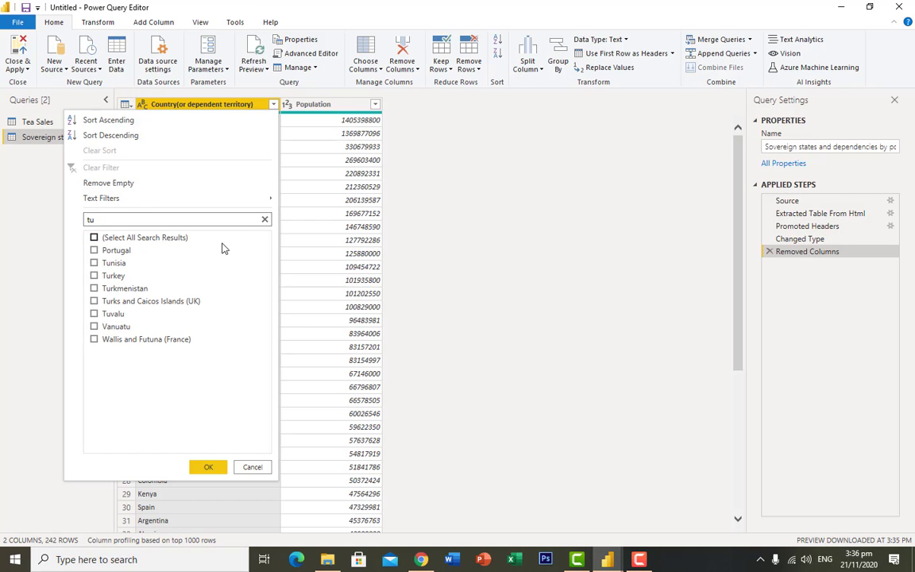
left_click(113, 275)
left_click_drag(106, 219, 72, 225)
type("indo")
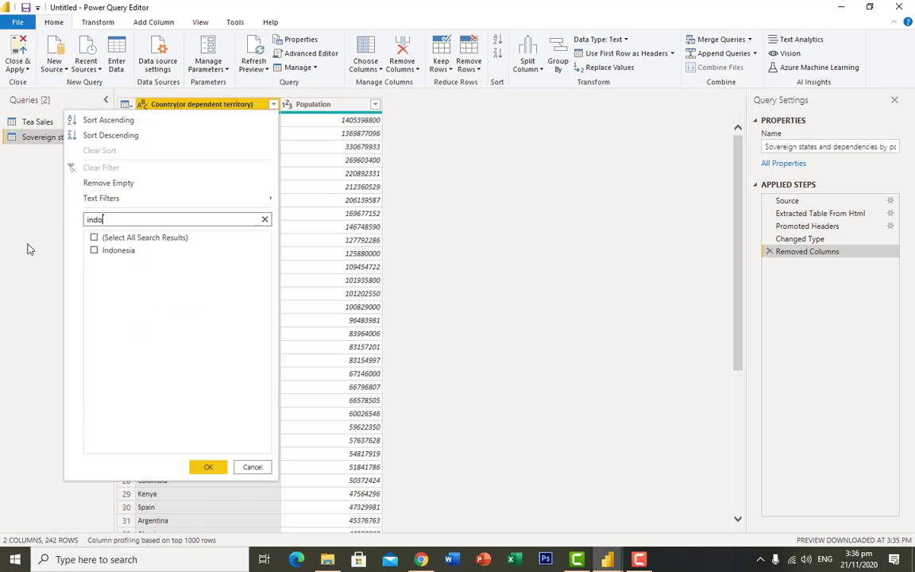
left_click(94, 250)
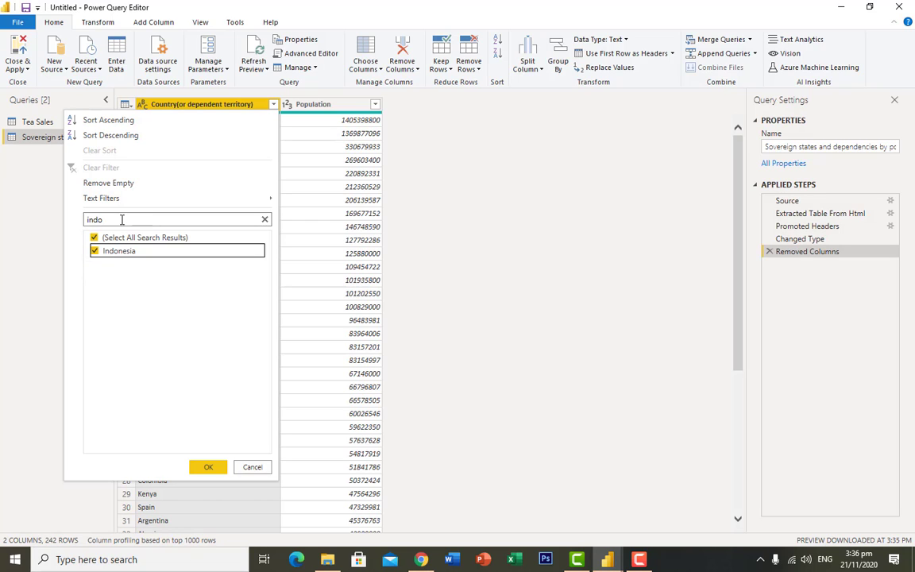
- Add United Arab Emirates to the countries selected in the country filter
double_click(122, 219)
type("uae")
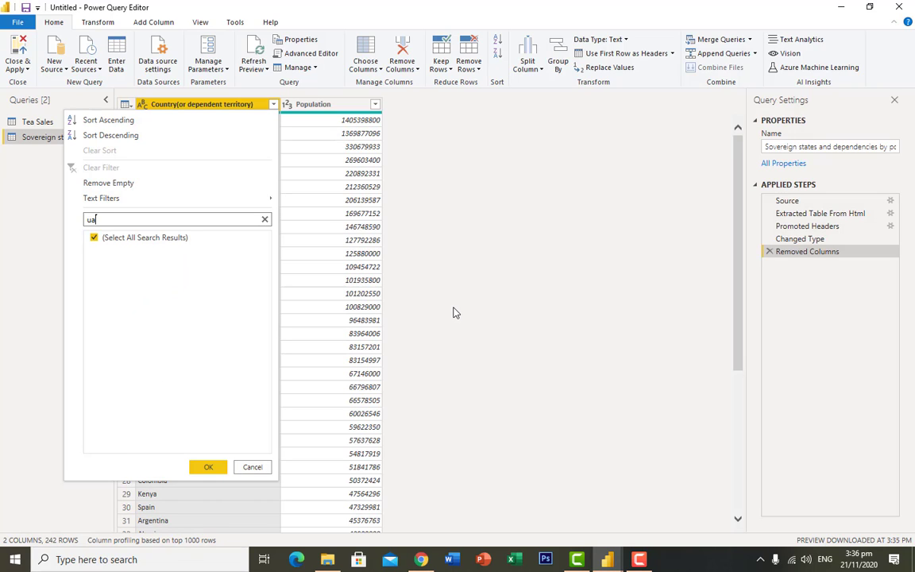
key("BackSpace")
type("unite")
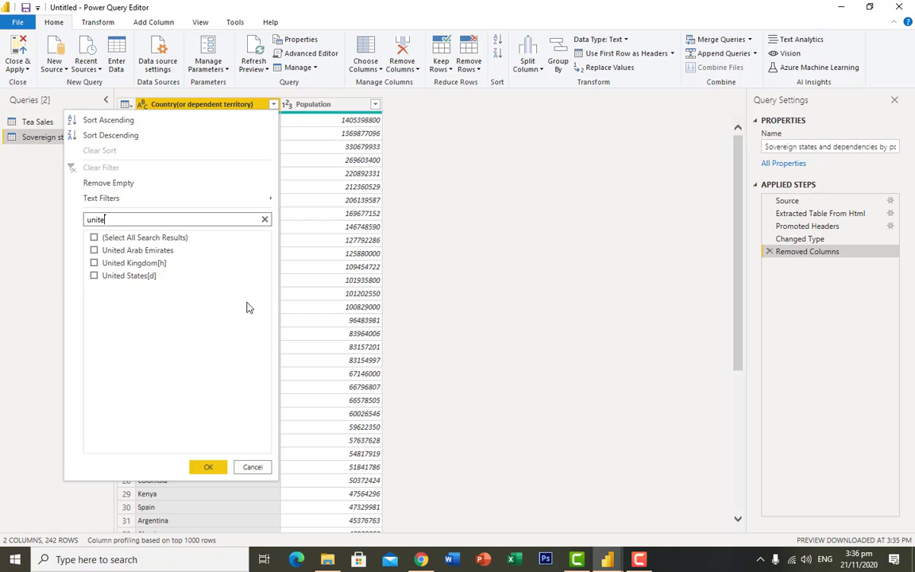
left_click(95, 251)
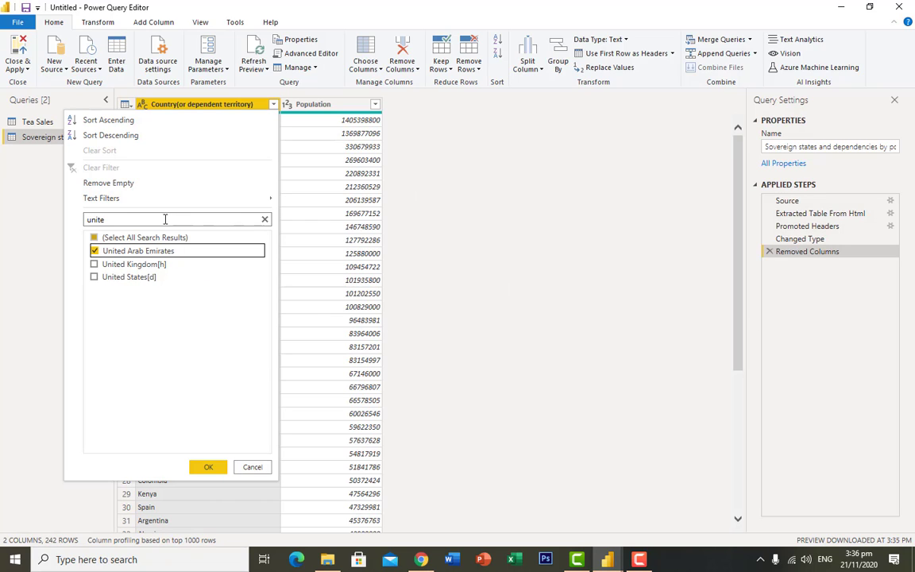
- Add Iran to the countries selected in the Country(or dependent territory) filter and apply the filter
left_click(137, 219)
left_click_drag(136, 219, 35, 230)
key("BackSpace")
type("iran")
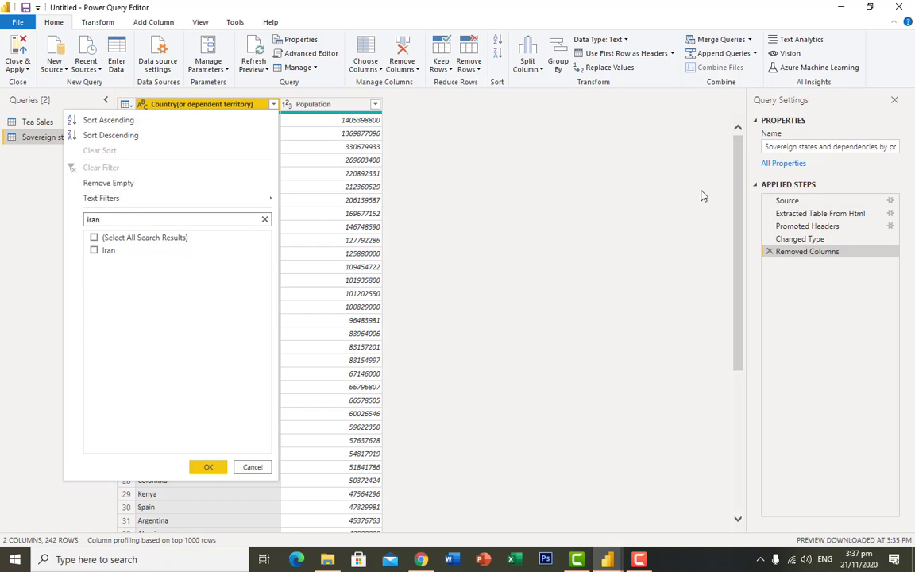
left_click(95, 251)
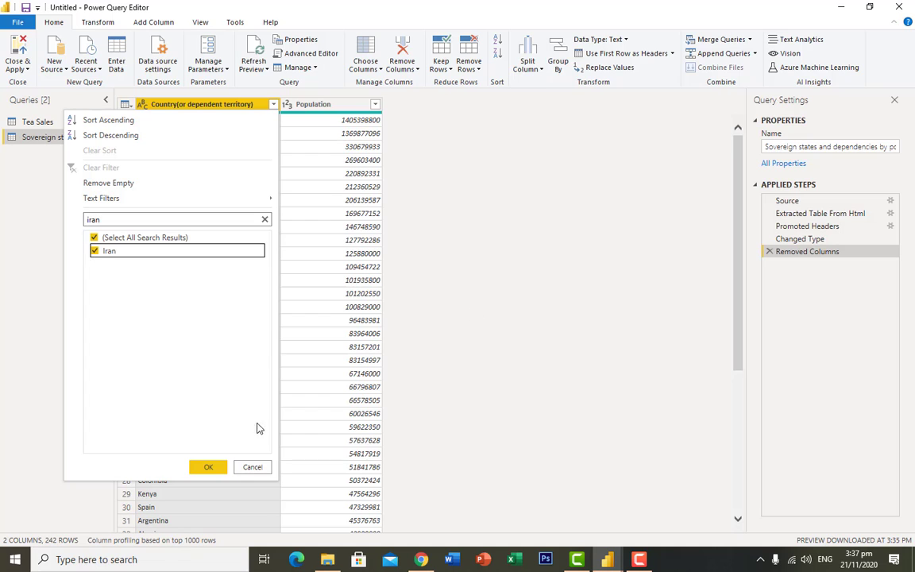
left_click(208, 467)
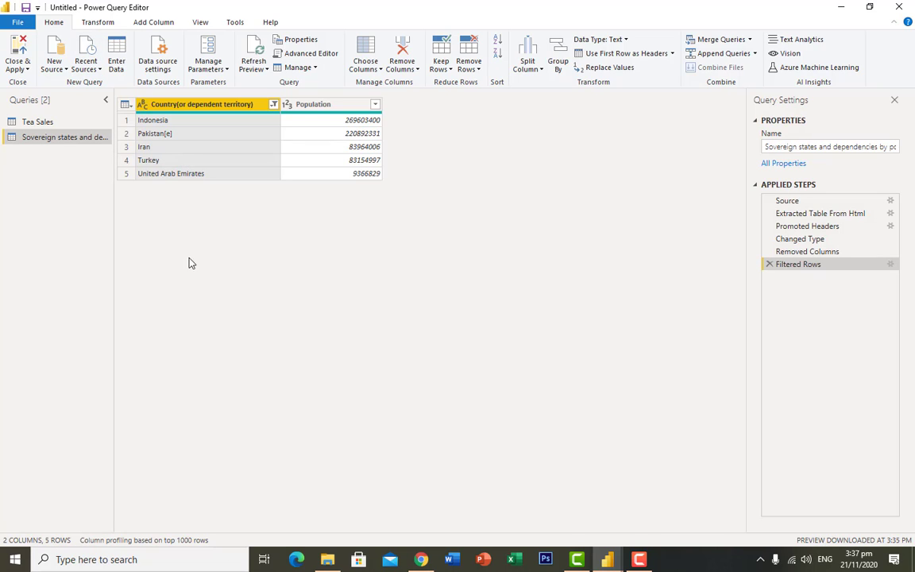
- Replace the value Pakistan[e] with Pakistan in the Country(or dependent territory) column
right_click(167, 136)
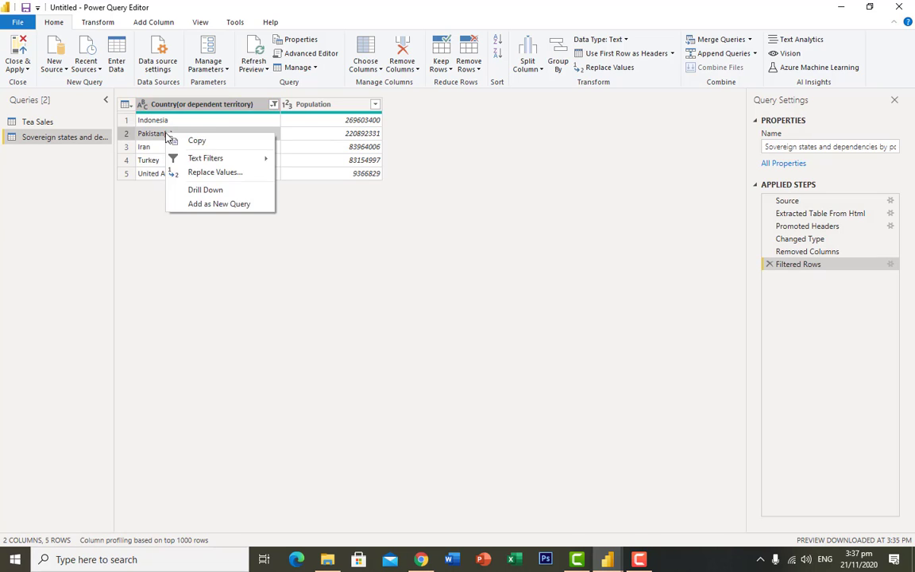
left_click(233, 173)
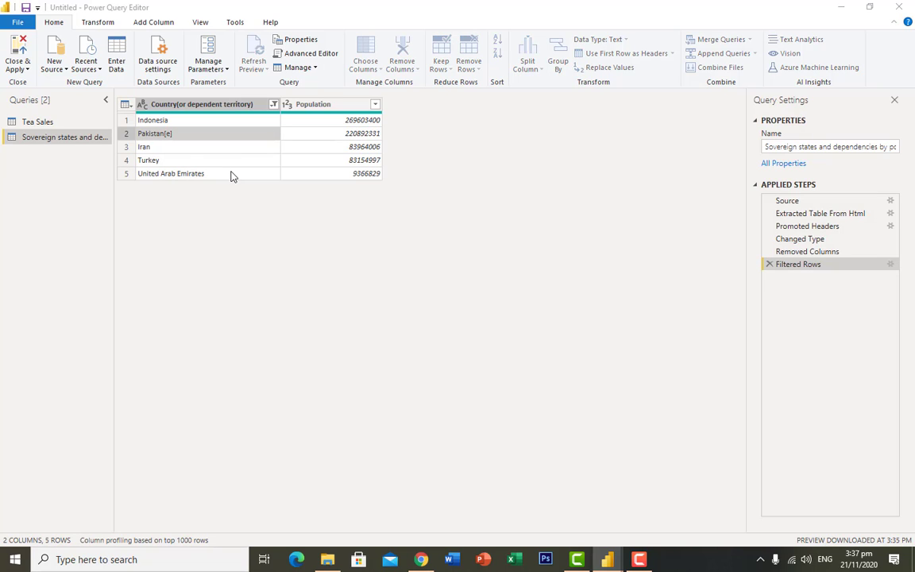
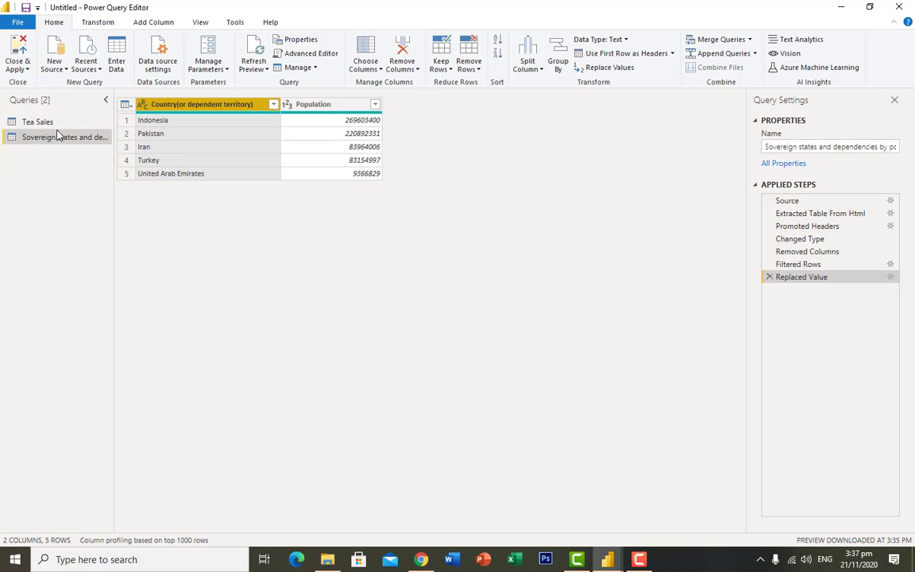
- Set up a merge of Tea Sales with the Sovereign states population query, matching Country to Country(or dependent territory)
left_click(721, 40)
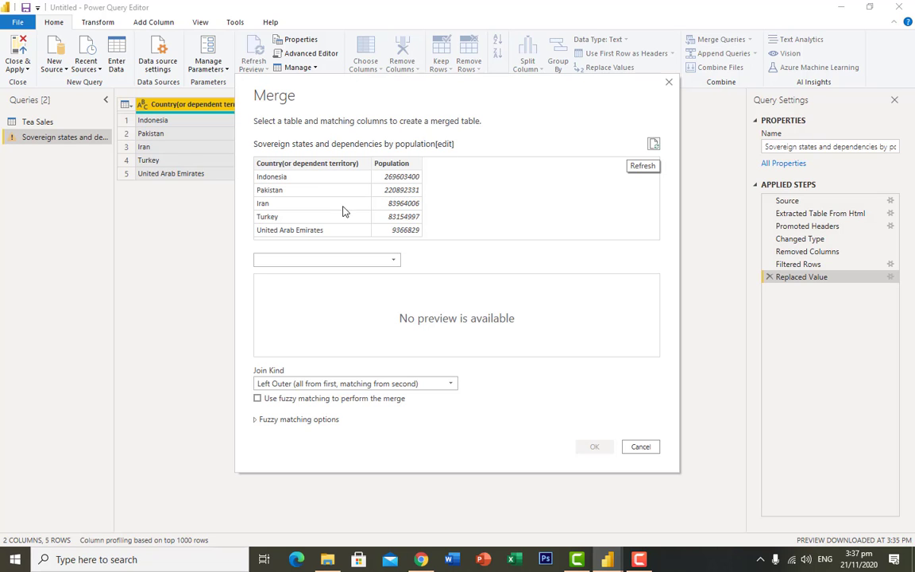
left_click(669, 82)
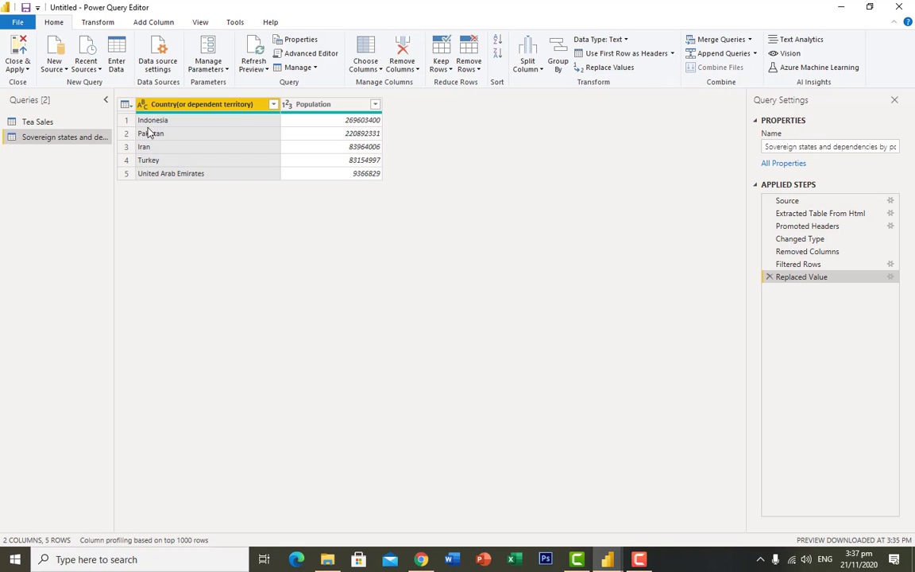
left_click(47, 123)
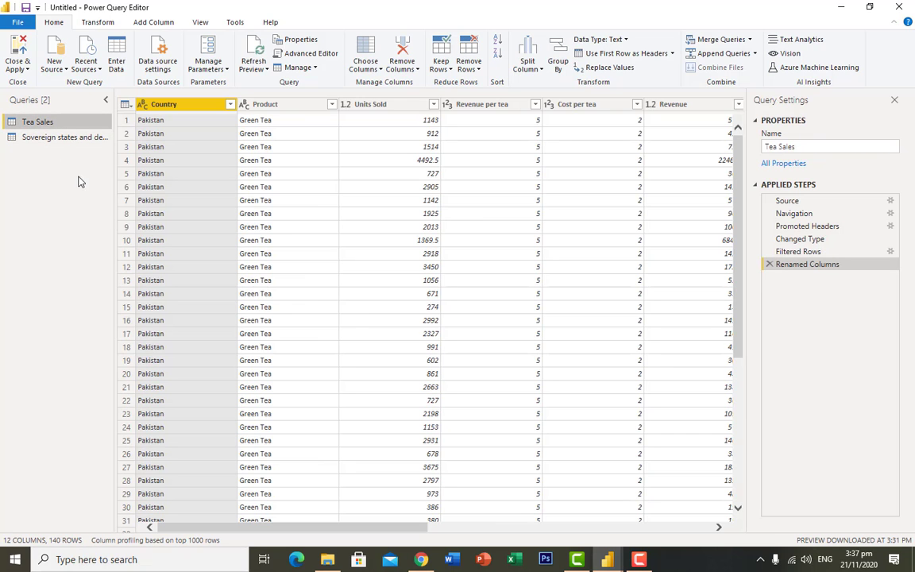
left_click(721, 40)
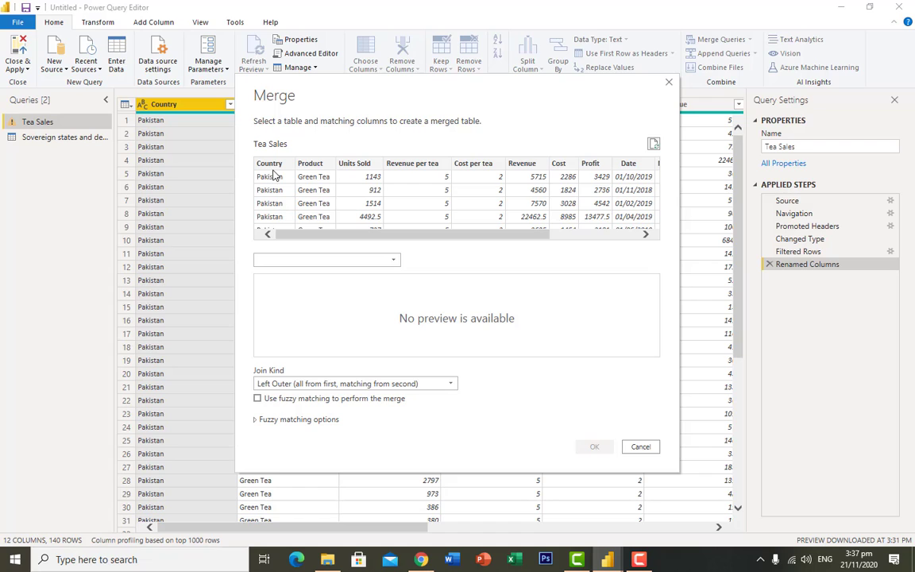
left_click(274, 169)
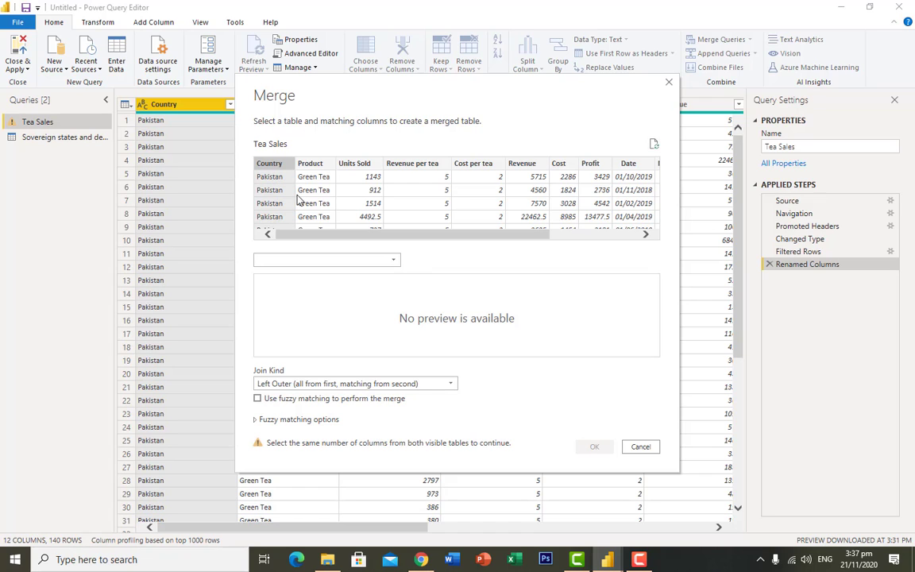
left_click(393, 260)
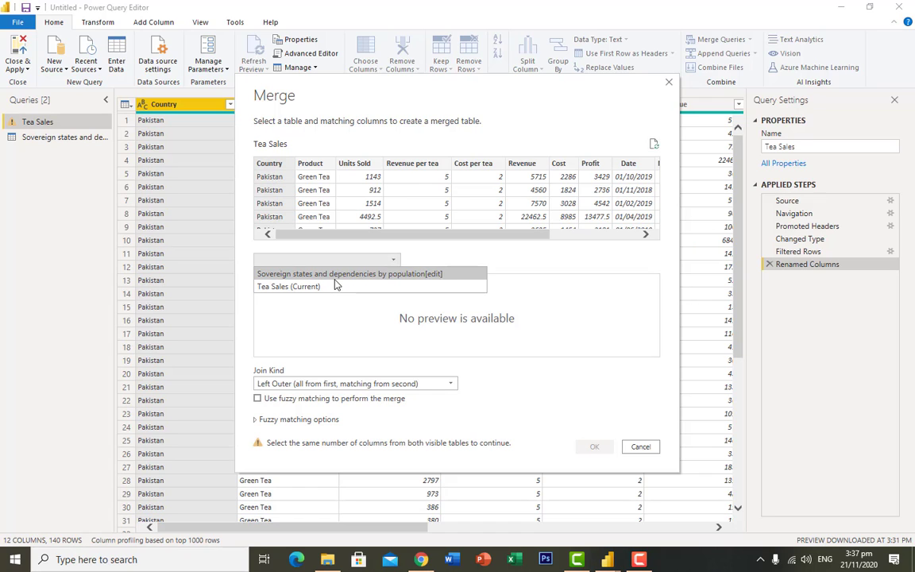
left_click(338, 275)
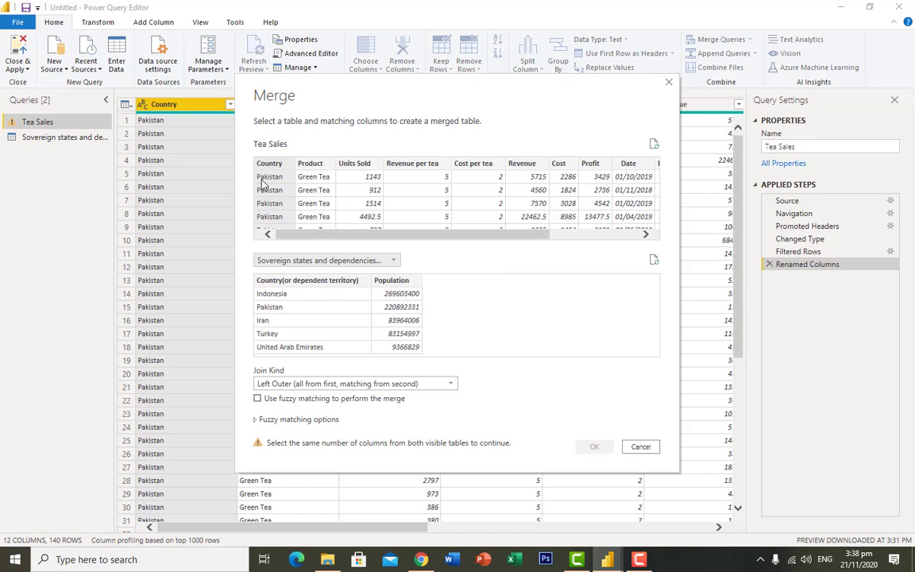
left_click(292, 282)
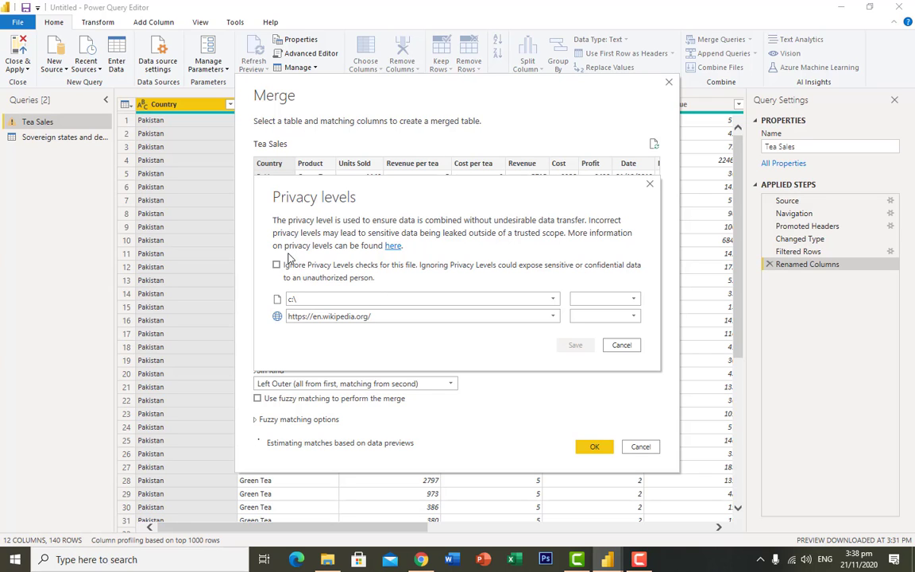
- Ignore the Privacy Levels checks for this file and complete the merge with the Left Outer join
left_click(276, 266)
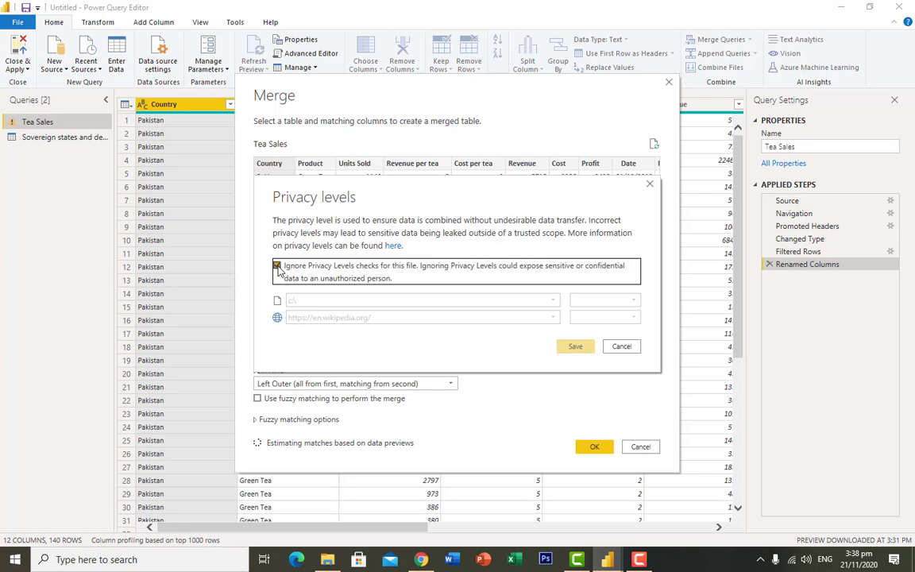
left_click(574, 348)
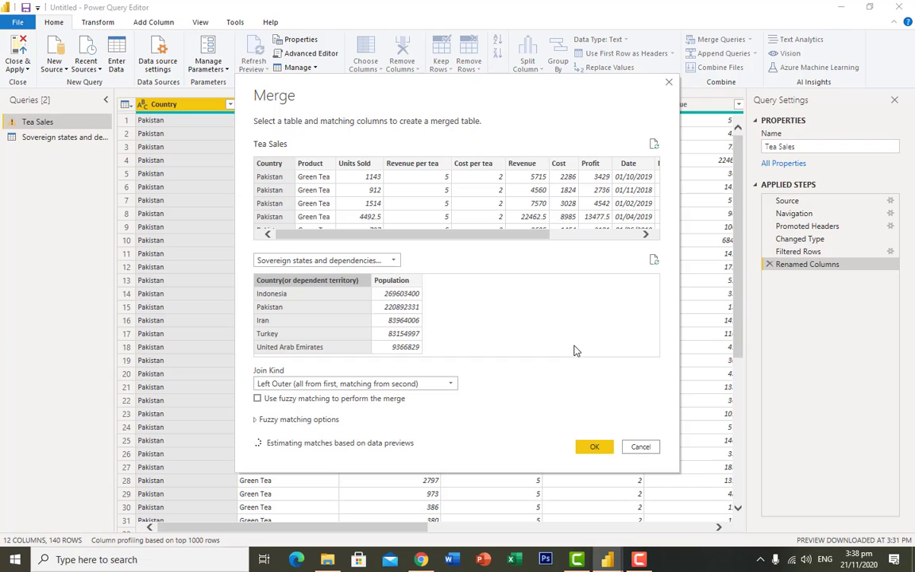
left_click(596, 447)
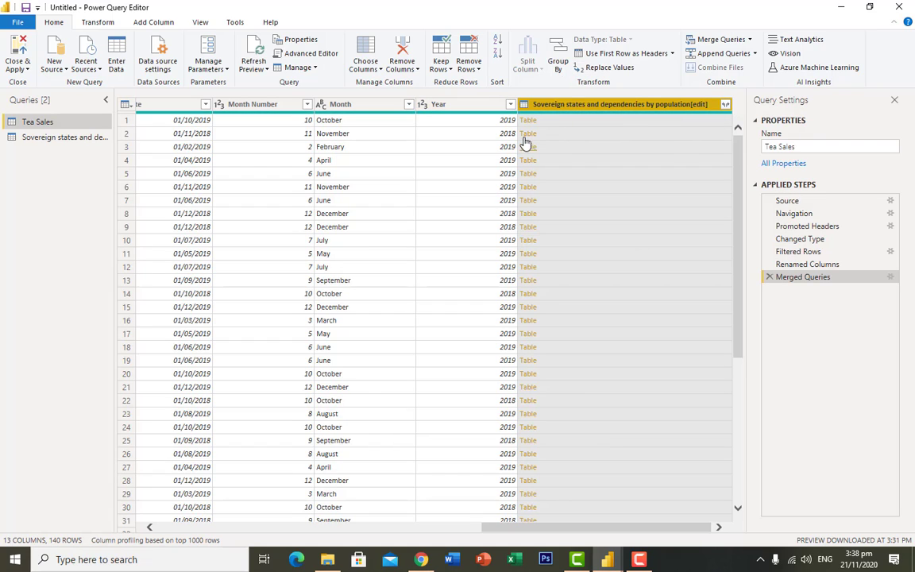
- Expand the merged Sovereign states column in Tea Sales to Population only, then close the query editor and apply the changes
left_click(726, 106)
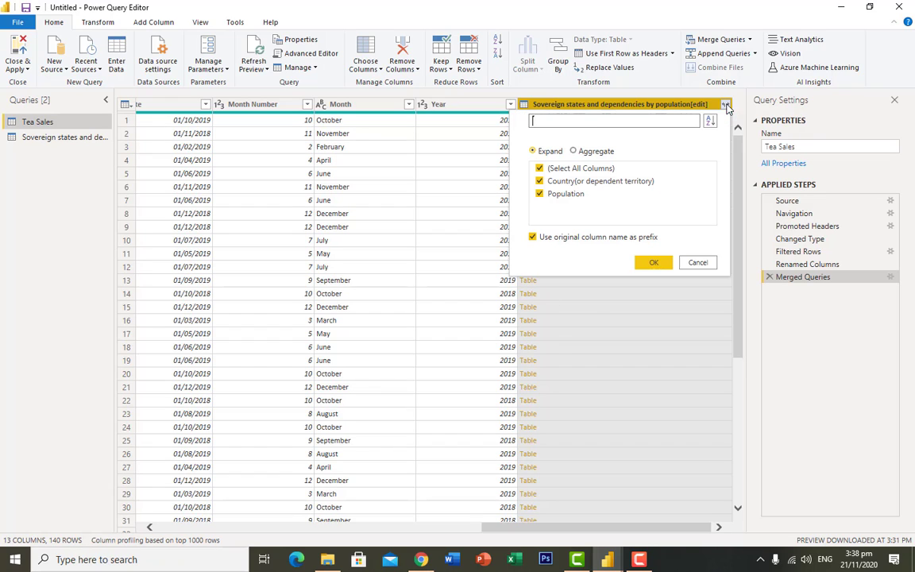
left_click(566, 170)
left_click(540, 194)
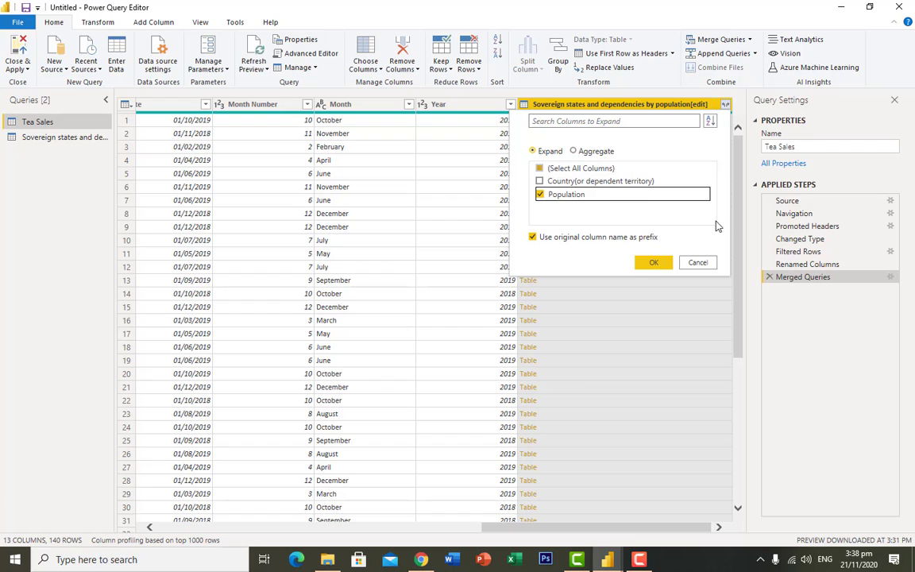
left_click(656, 262)
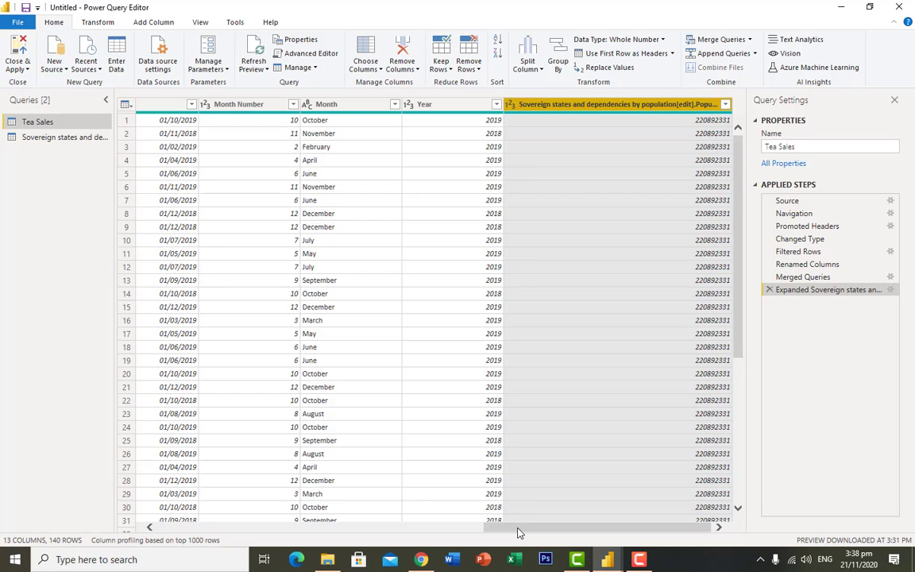
left_click_drag(518, 533, 183, 531)
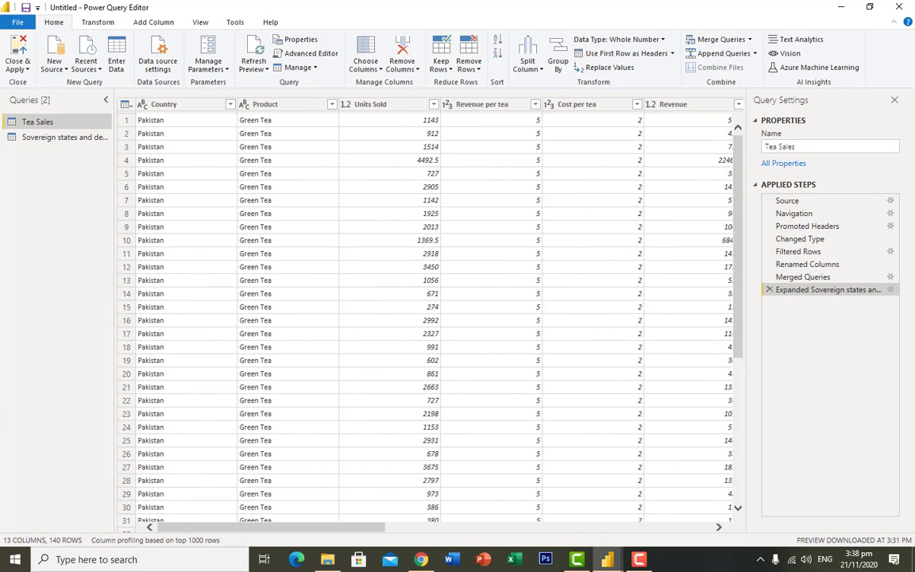
left_click(17, 49)
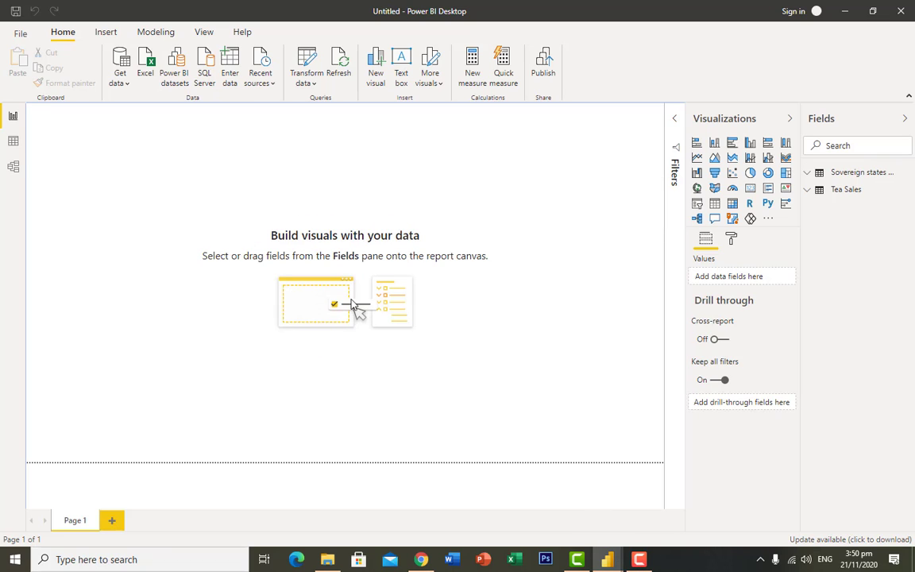
- Examine the loaded Tea Sales table's columns and the model relationship between the population and Tea Sales tables
left_click(14, 147)
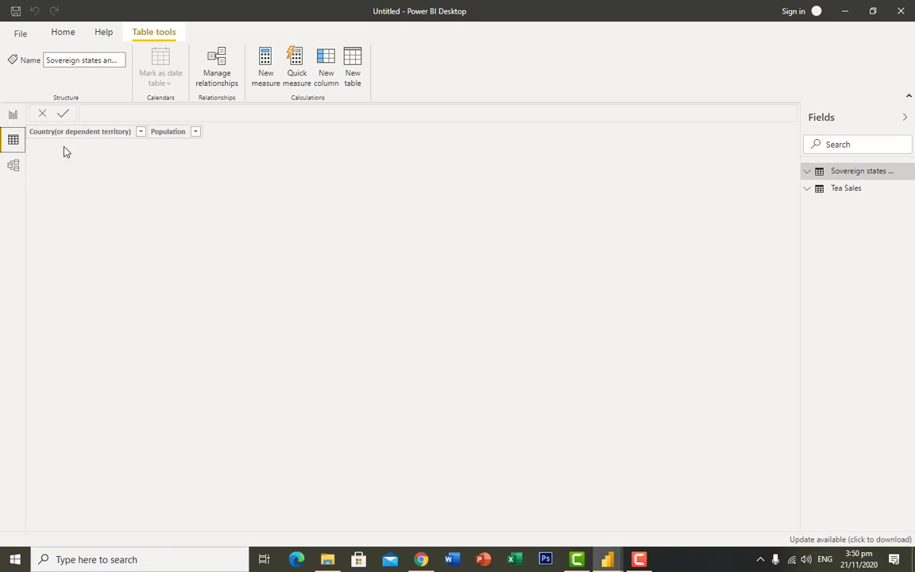
left_click(808, 173)
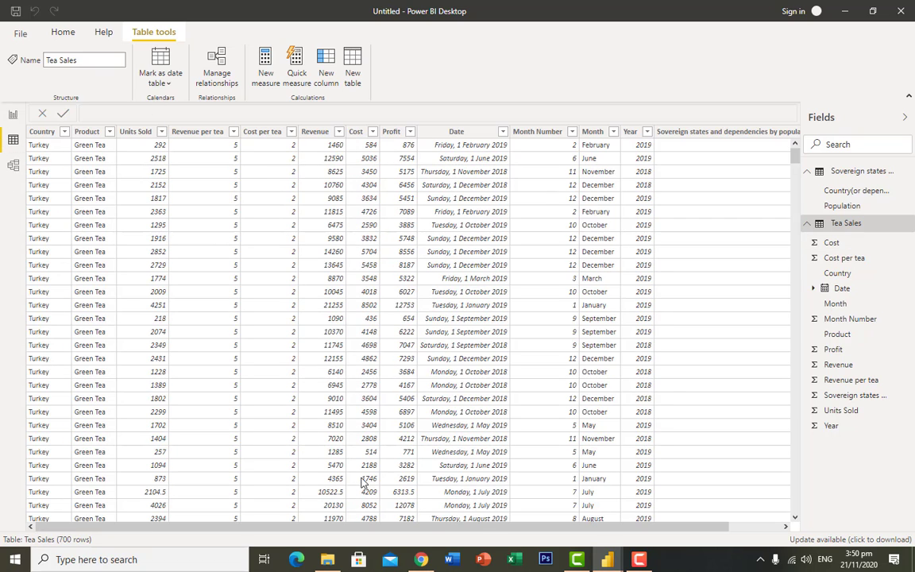
left_click_drag(458, 531, 520, 540)
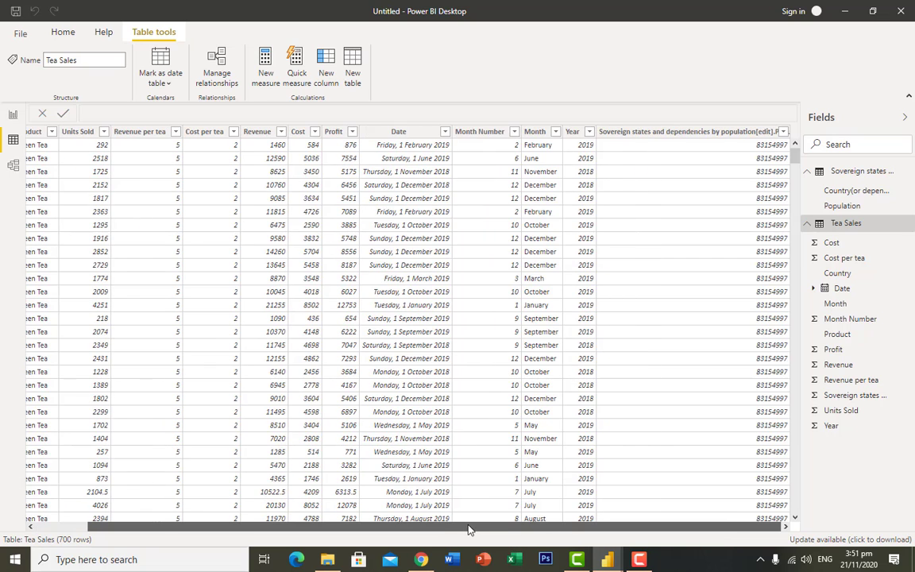
left_click_drag(458, 536, 0, 209)
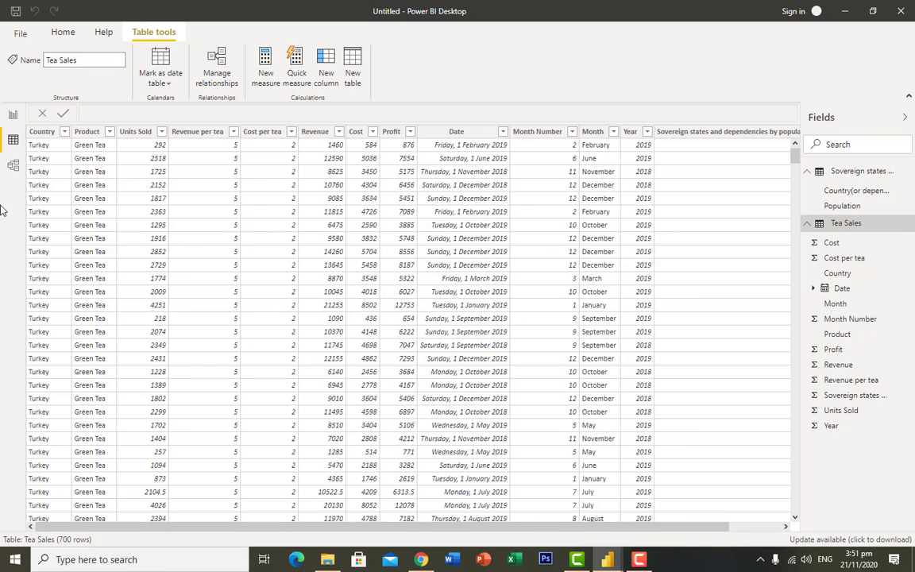
left_click(12, 166)
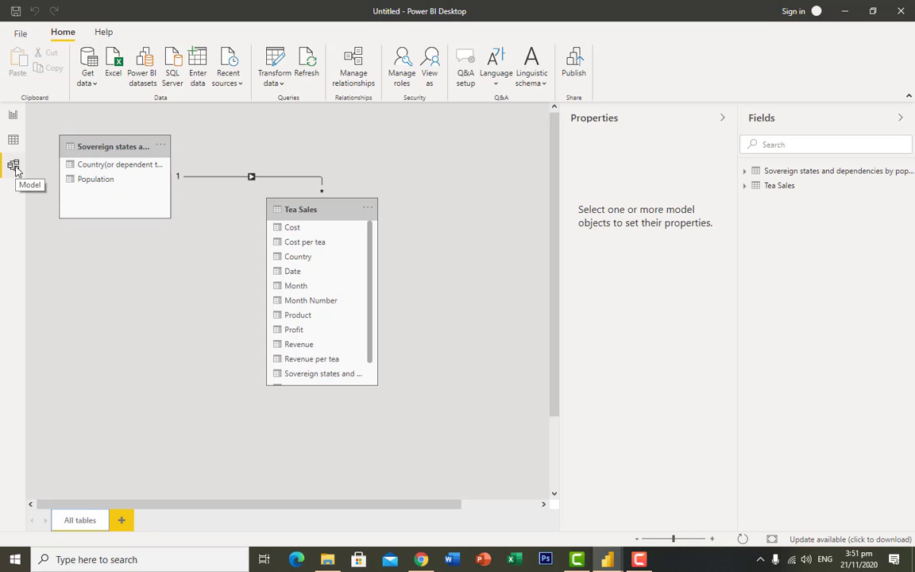
mouse_move(249, 178)
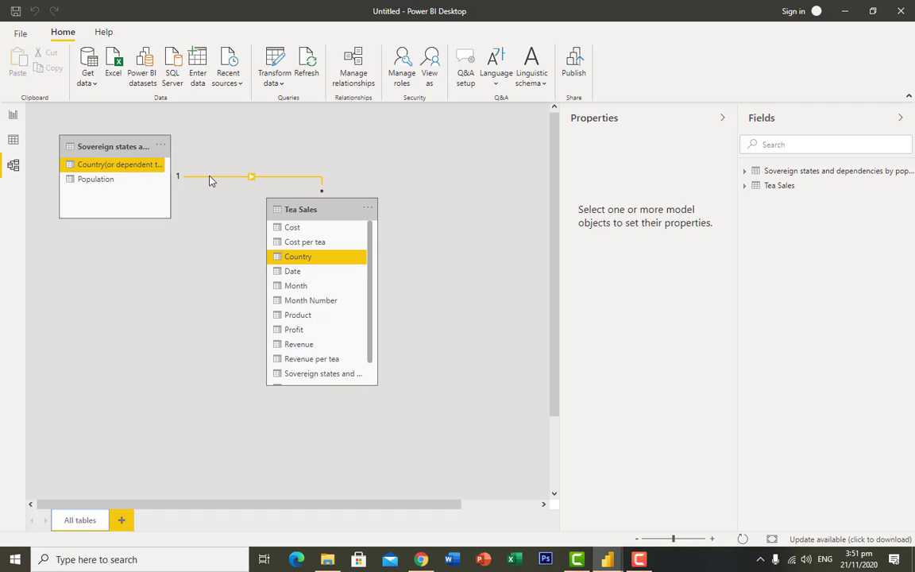
- Create a column chart of Profit by Date on the report page from the Tea Sales fields
left_click(13, 117)
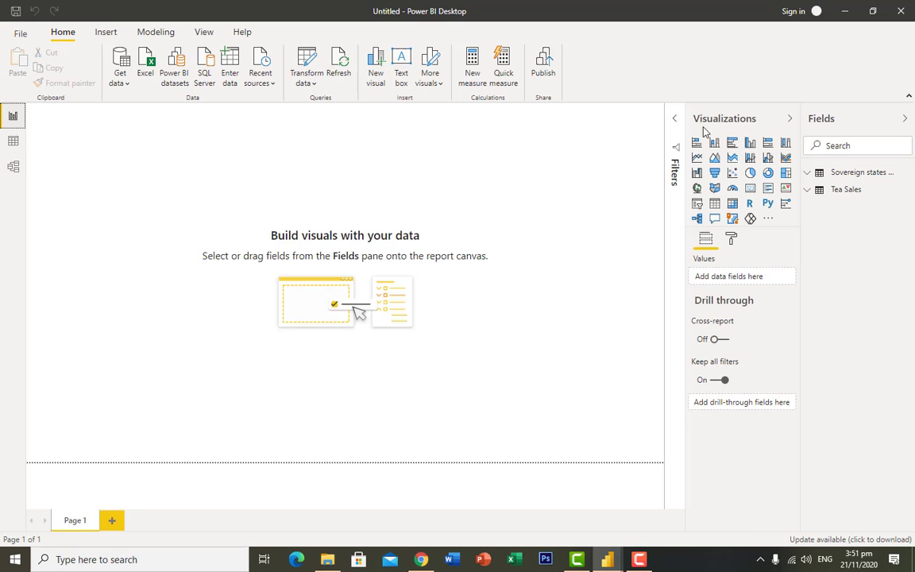
left_click(808, 174)
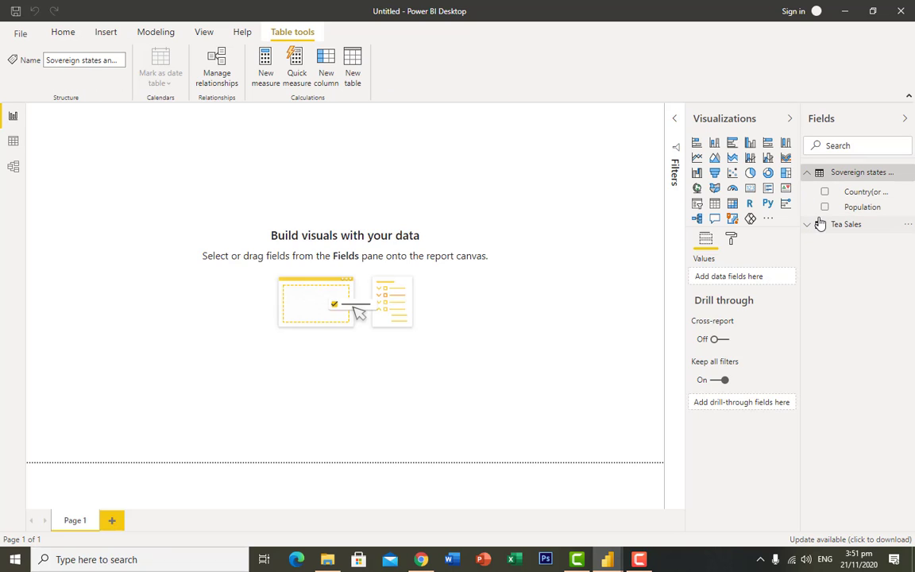
left_click(818, 224)
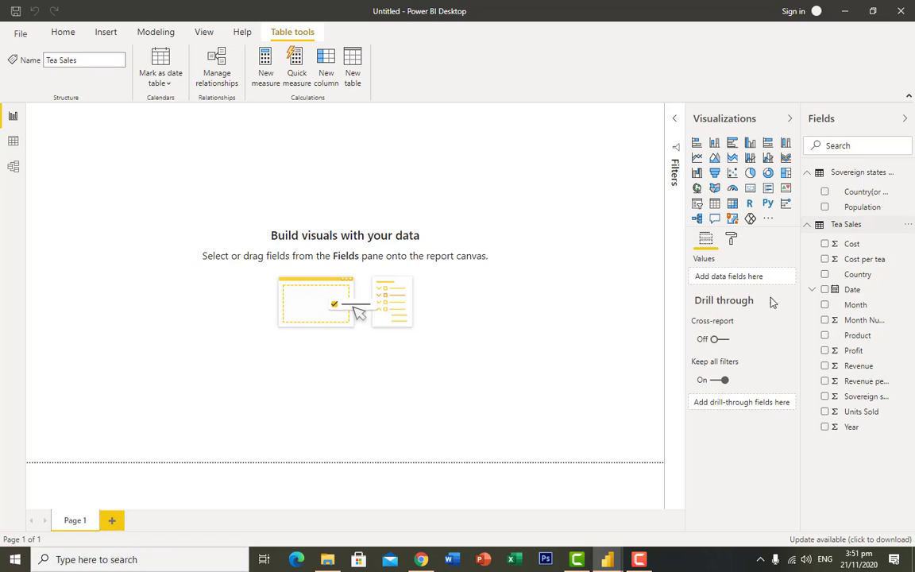
left_click(825, 351)
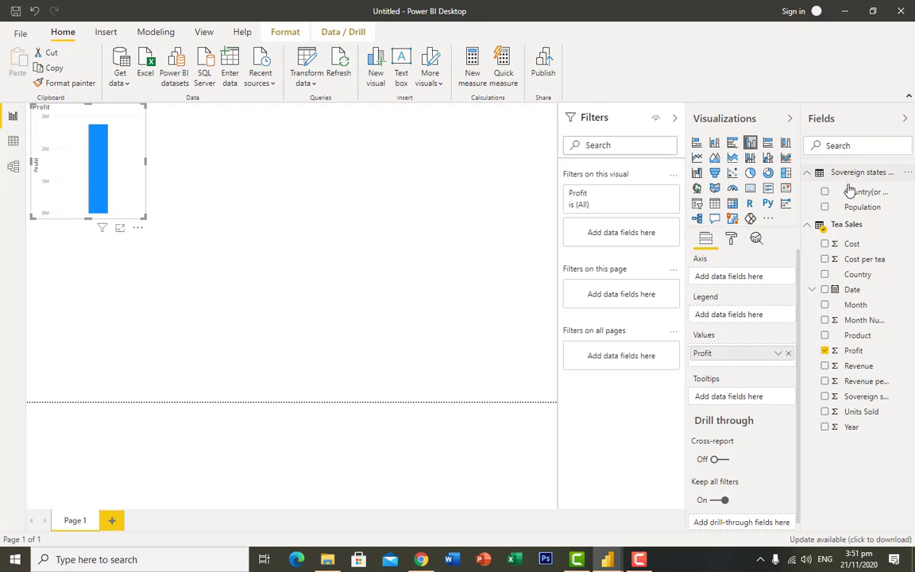
left_click(825, 290)
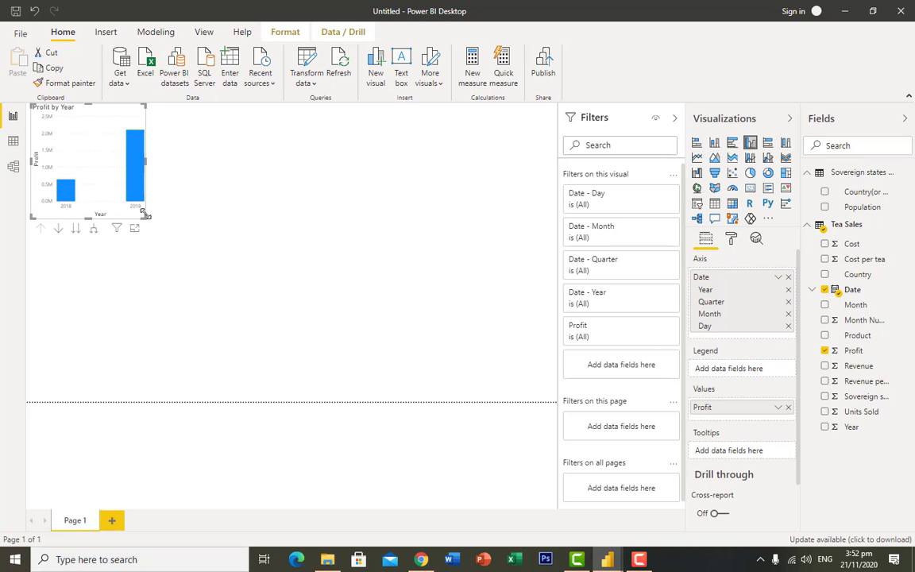
- Enlarge the Profit by Year chart to about three times its width and shift it slightly down the page
left_click_drag(145, 217, 364, 235)
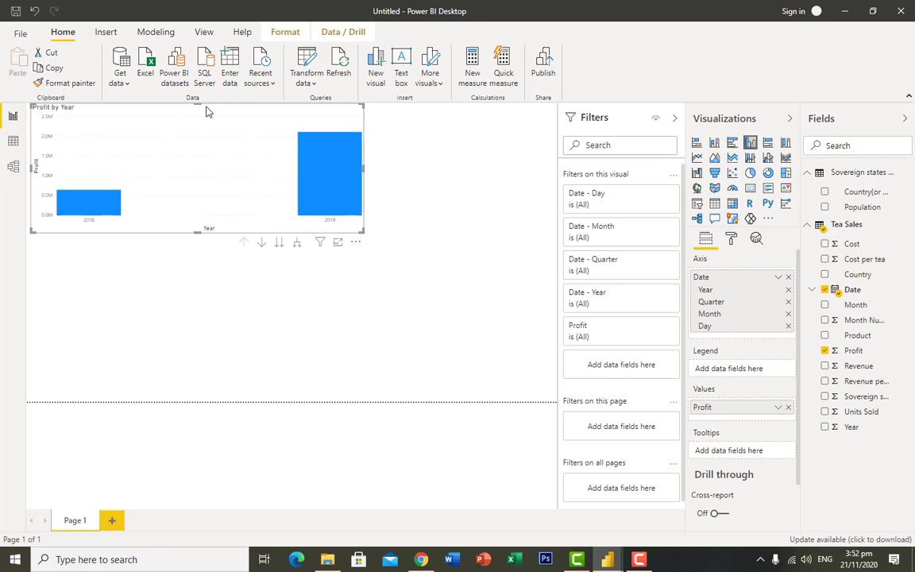
left_click_drag(202, 107, 202, 133)
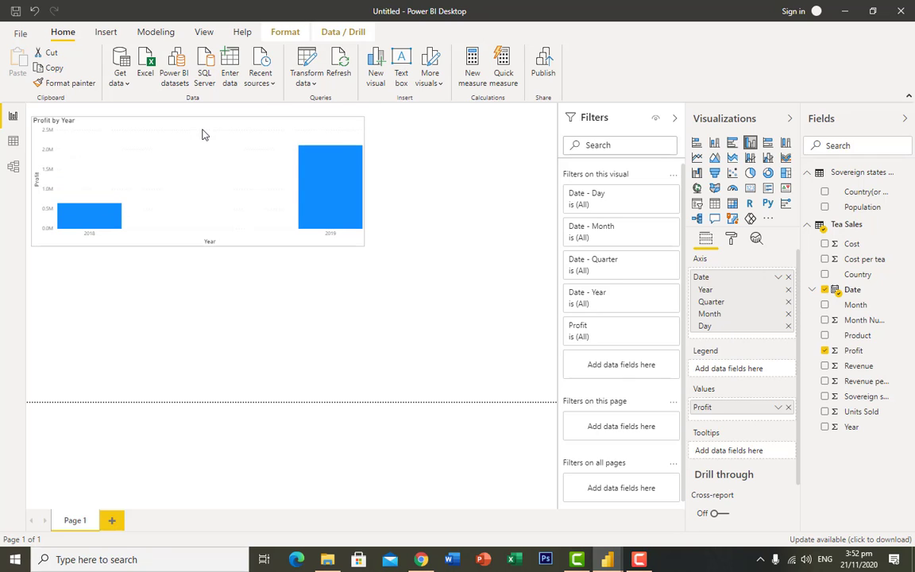
- Switch the profit chart's axis from the date hierarchy to plain Date and widen the chart to about one and a half times its width
left_click(779, 278)
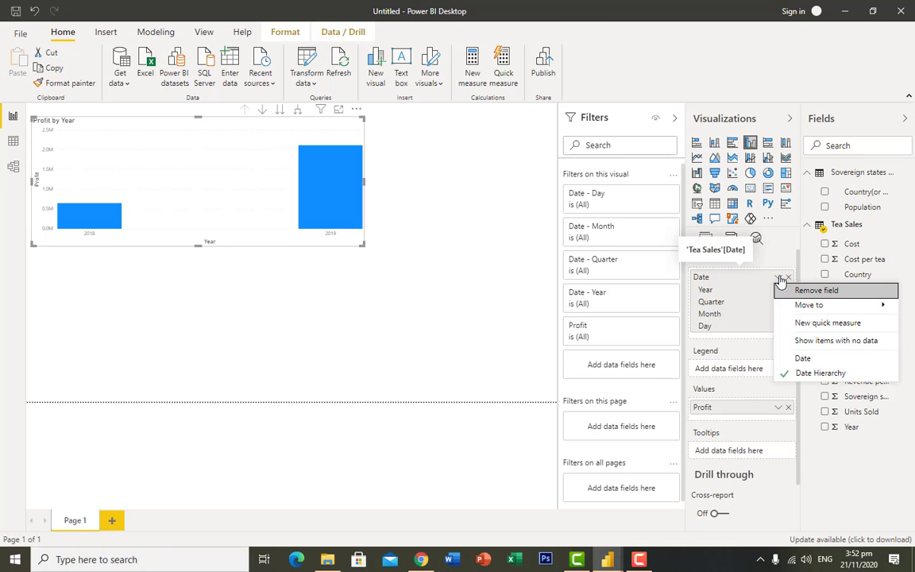
left_click(803, 358)
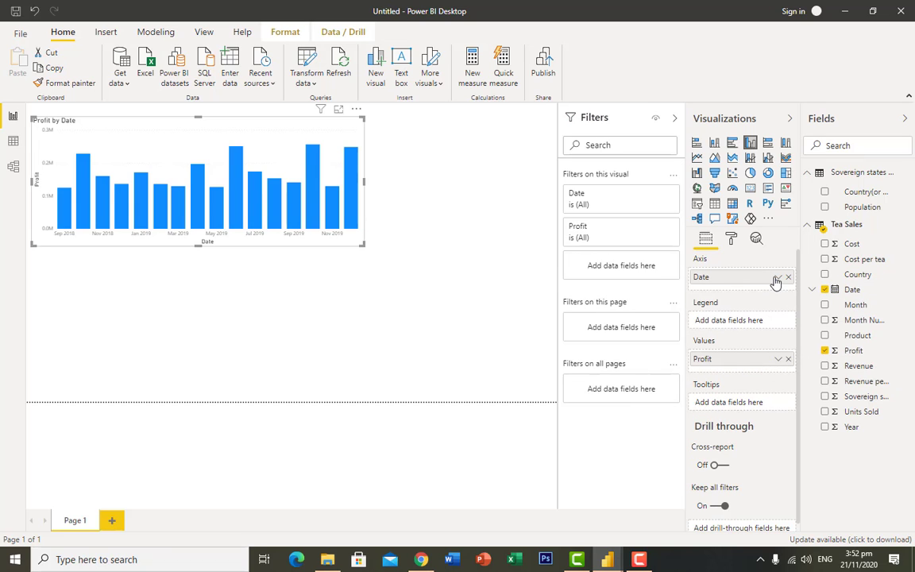
left_click_drag(370, 250, 508, 244)
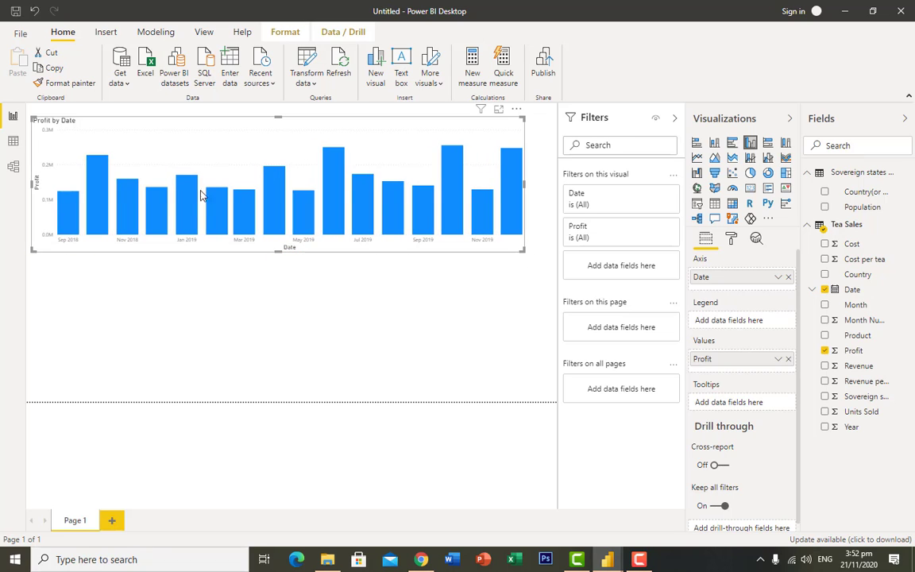
mouse_move(65, 226)
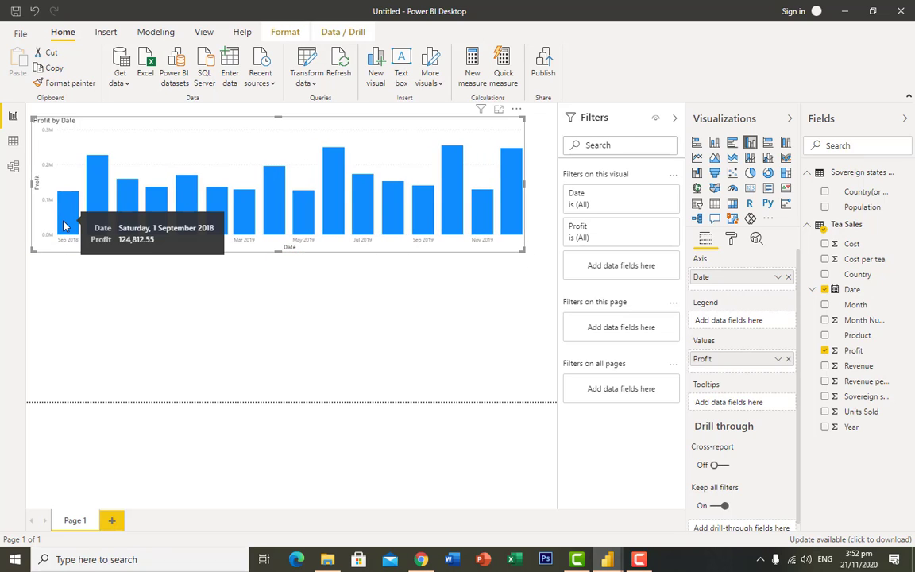
mouse_move(153, 216)
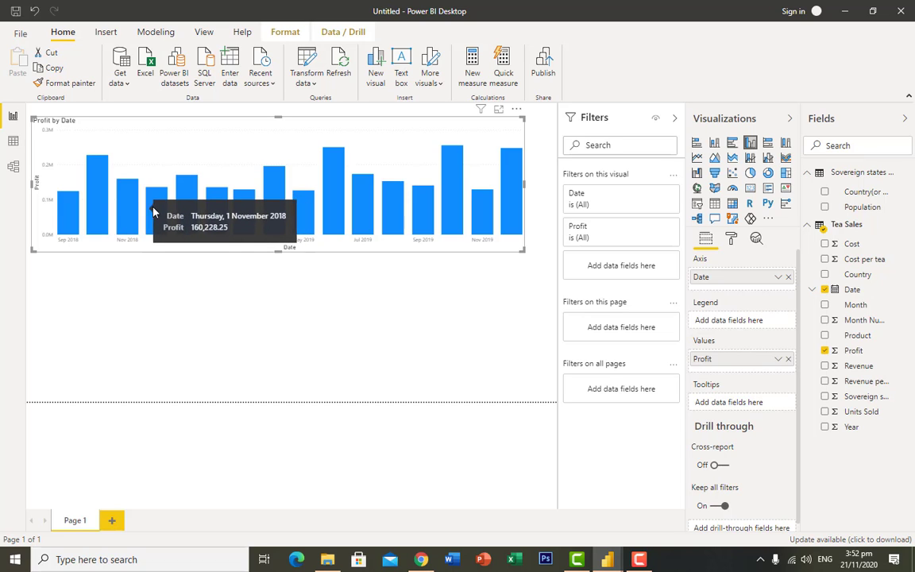
mouse_move(187, 216)
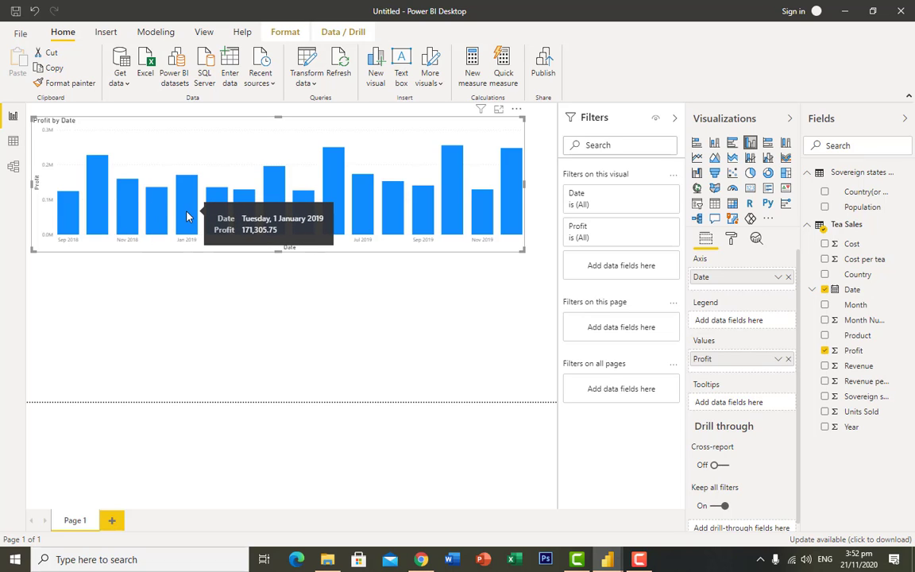
mouse_move(477, 213)
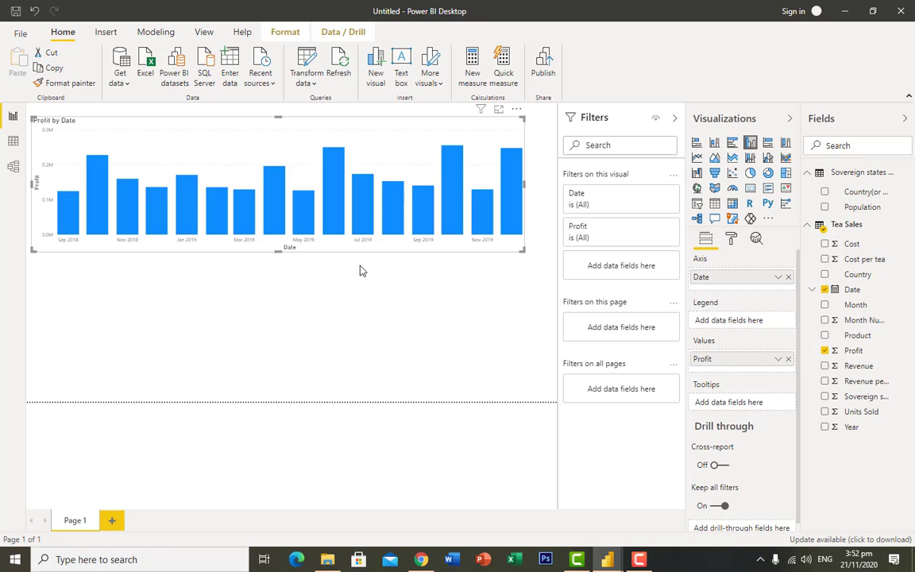
- Add a separate map of the Tea Sales Country field below the profit chart and shrink it to about a third of that chart's width
left_click(698, 189)
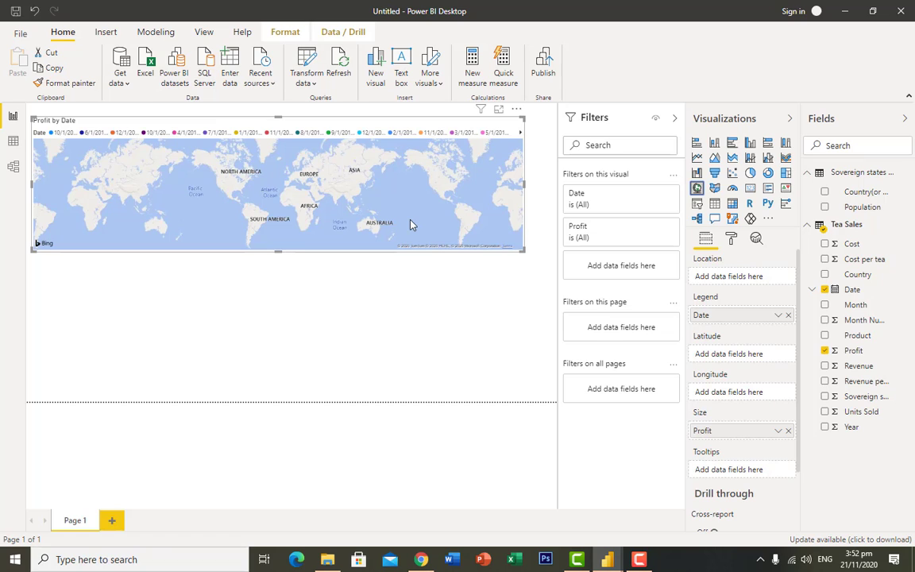
key("ctrl+z")
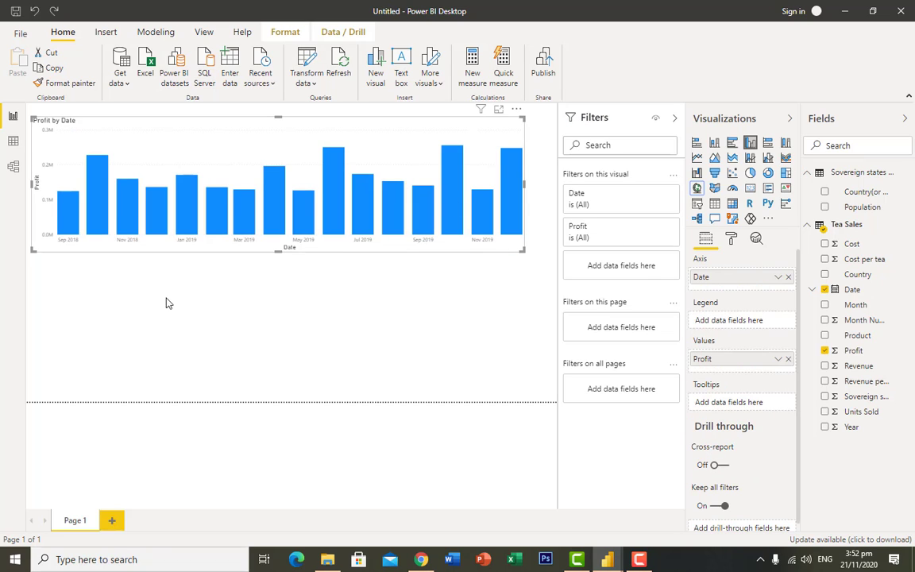
left_click(111, 302)
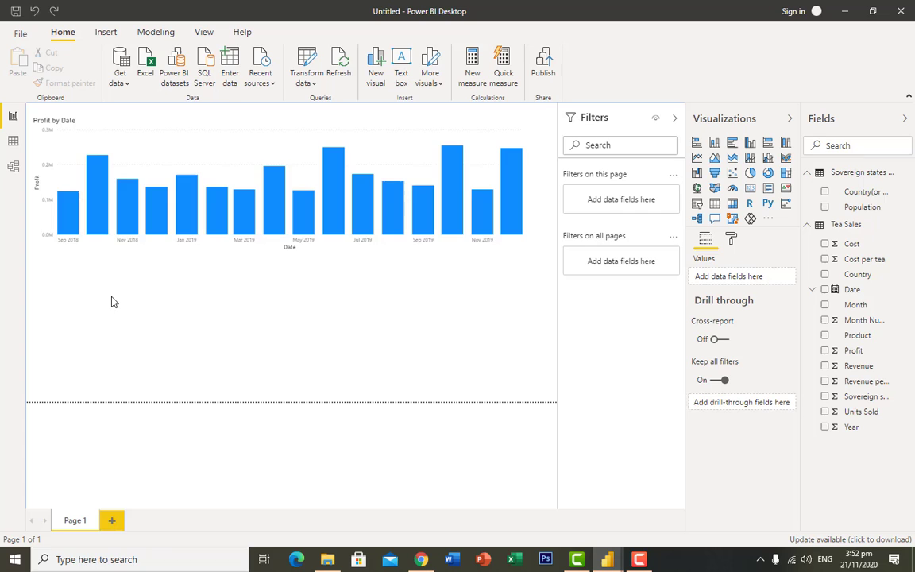
left_click(697, 188)
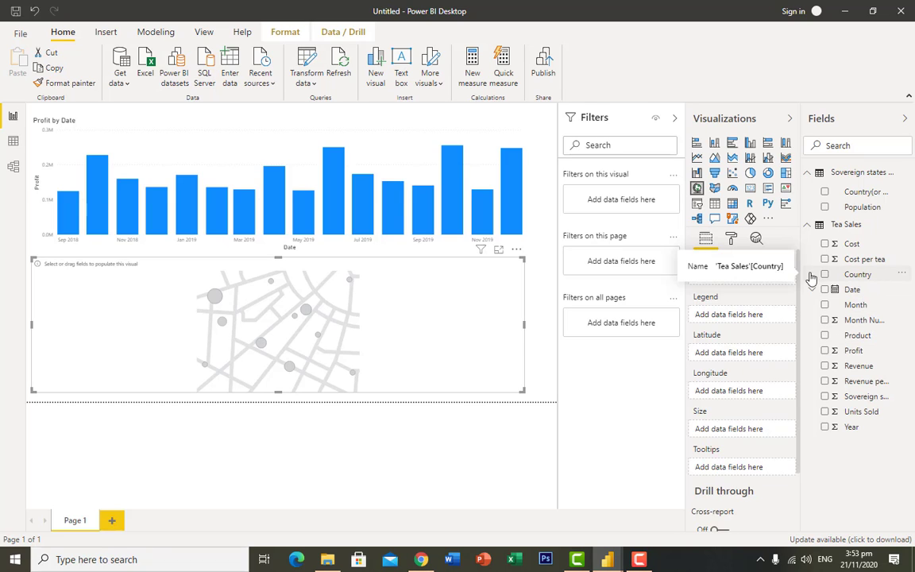
left_click_drag(855, 275, 276, 323)
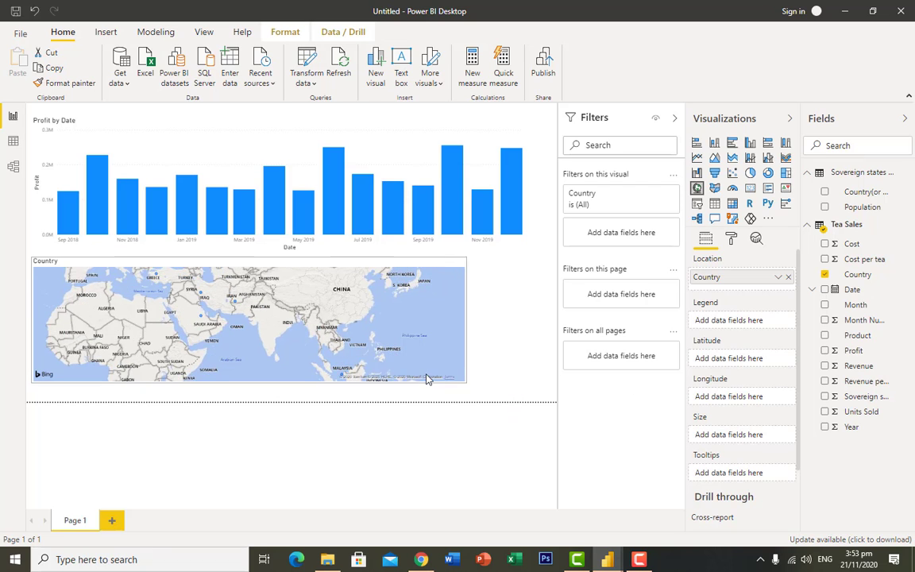
left_click_drag(524, 390, 375, 372)
left_click_drag(315, 376, 200, 367)
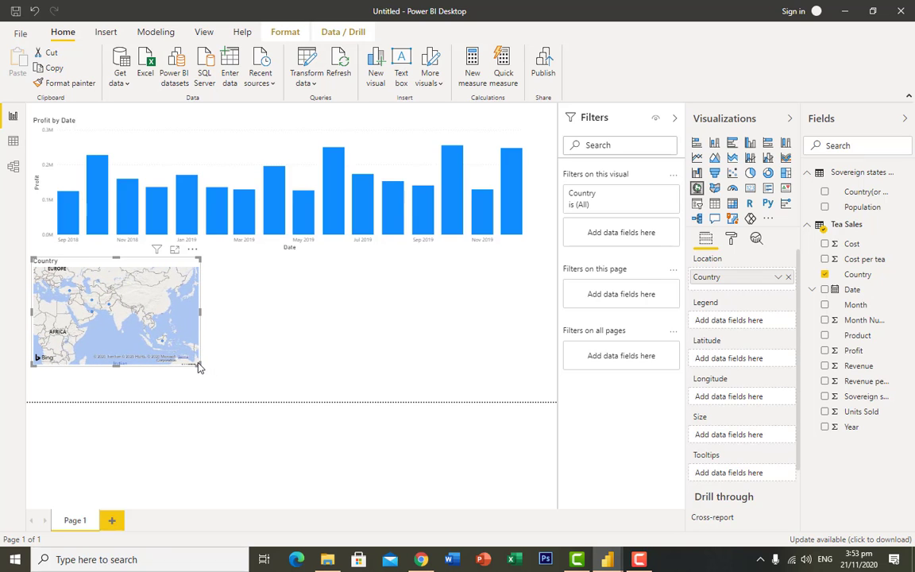
- Add a table beside the map with Cost, Cost per tea, Profit and Country from Tea Sales, and narrow it to just over half its width
left_click(318, 333)
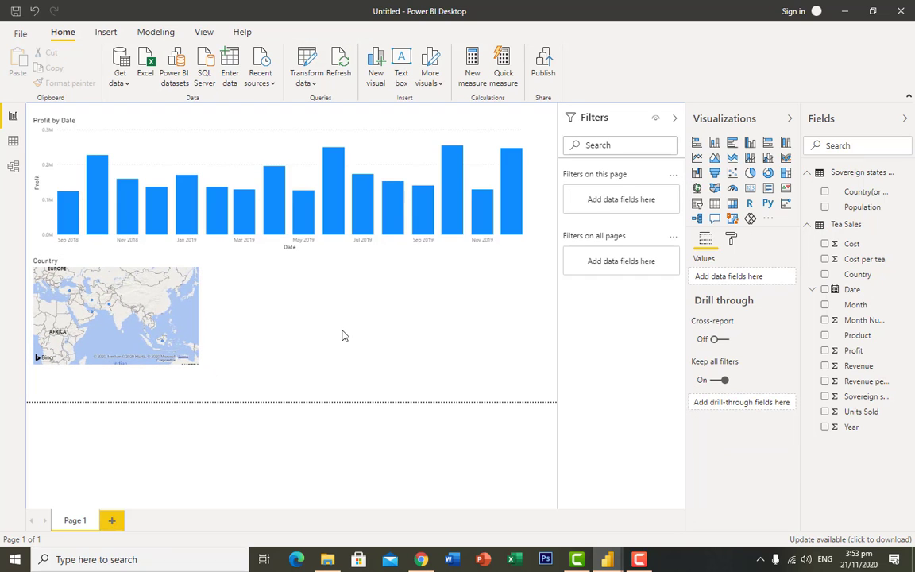
left_click(714, 204)
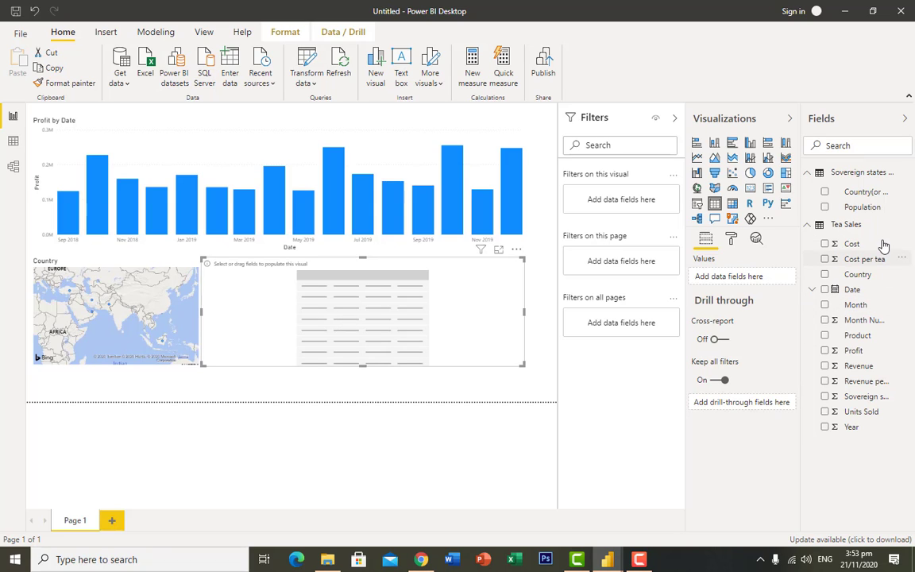
left_click_drag(854, 247, 481, 333)
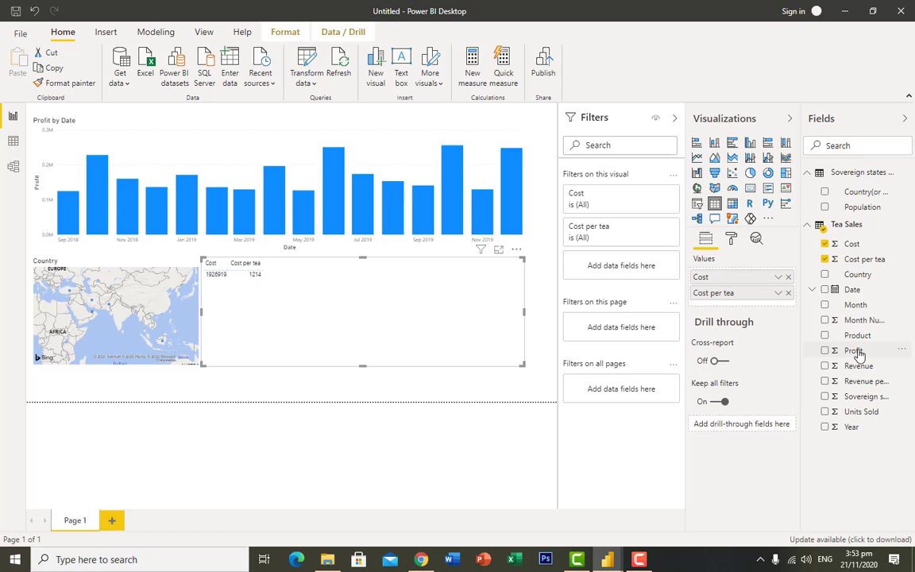
left_click_drag(858, 353, 421, 331)
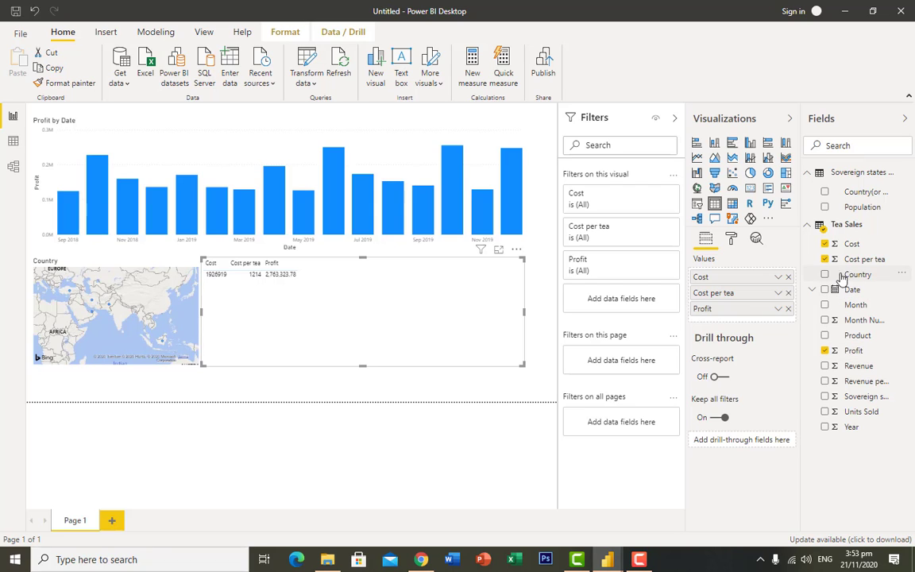
left_click_drag(842, 277, 432, 300)
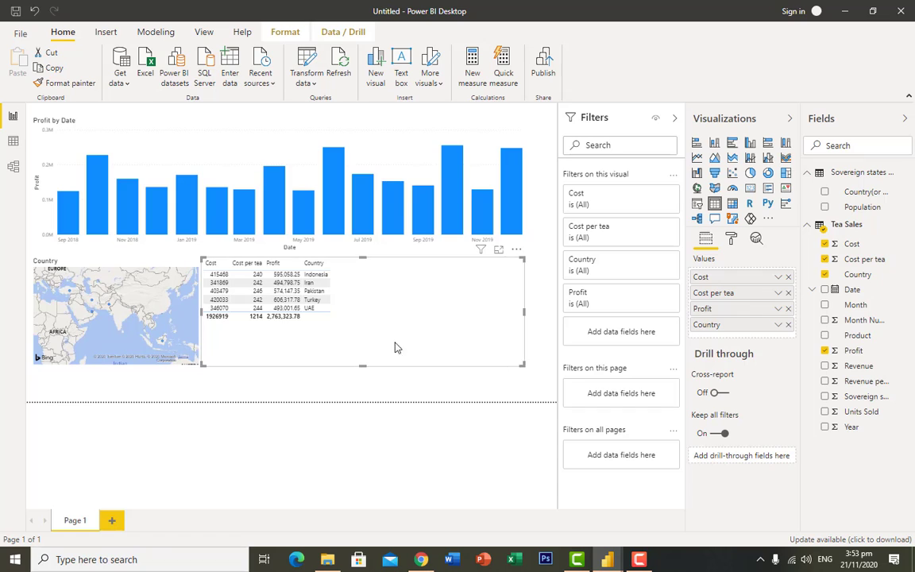
left_click_drag(522, 365, 386, 360)
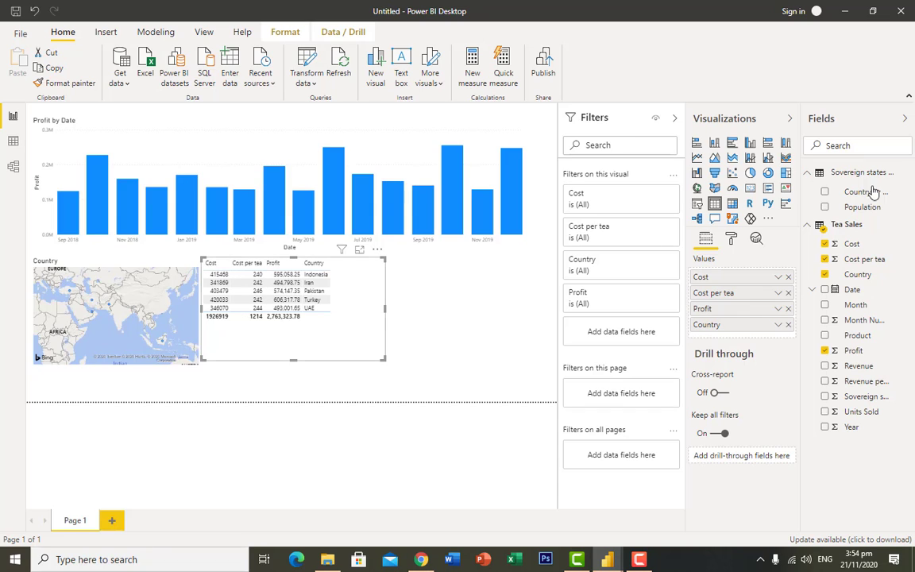
- Convert the new table to a stacked column chart by Country and shift it slightly away from the map
left_click(698, 144)
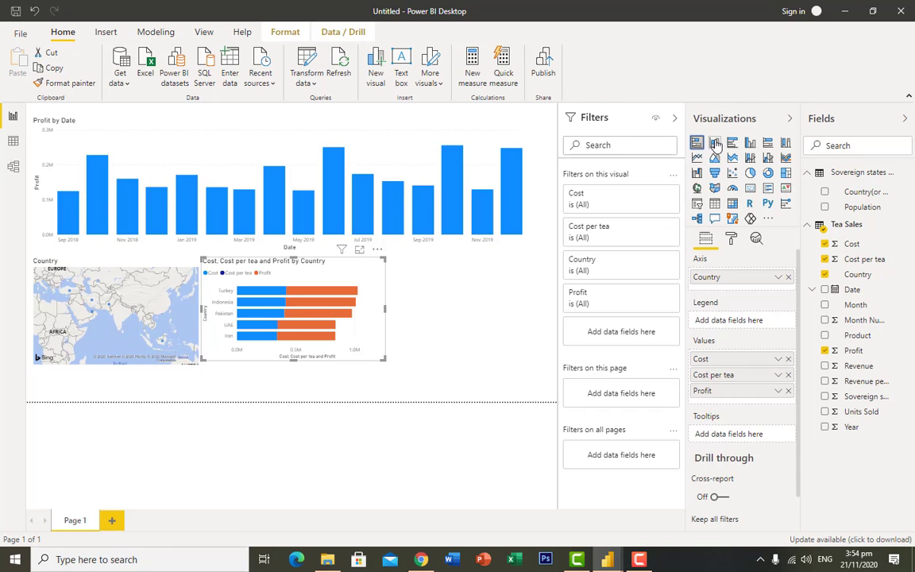
left_click(715, 143)
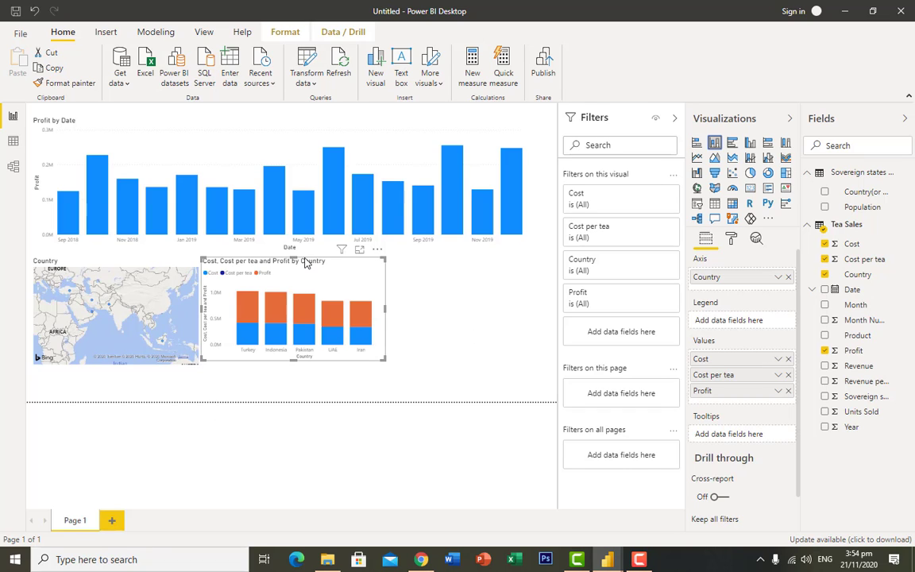
left_click_drag(309, 271, 353, 274)
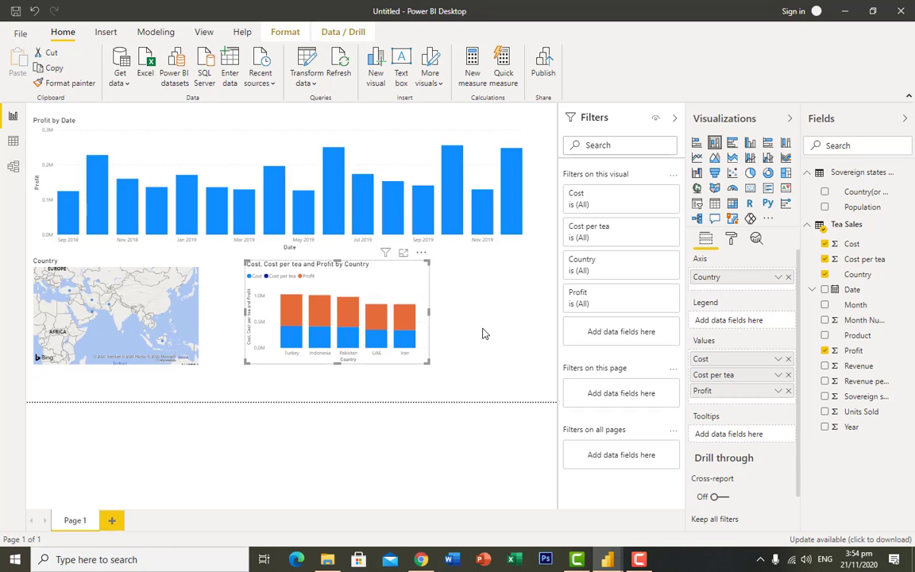
left_click(696, 142)
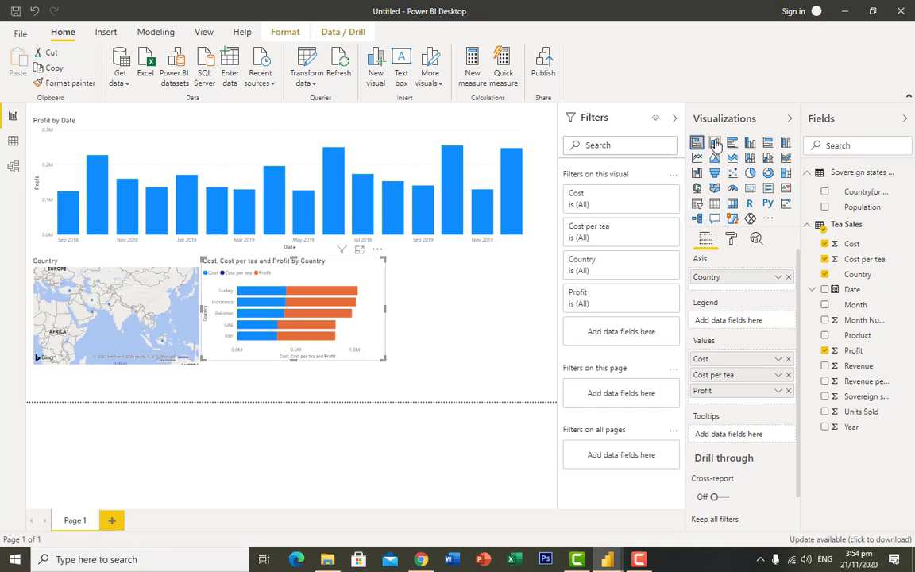
left_click(715, 143)
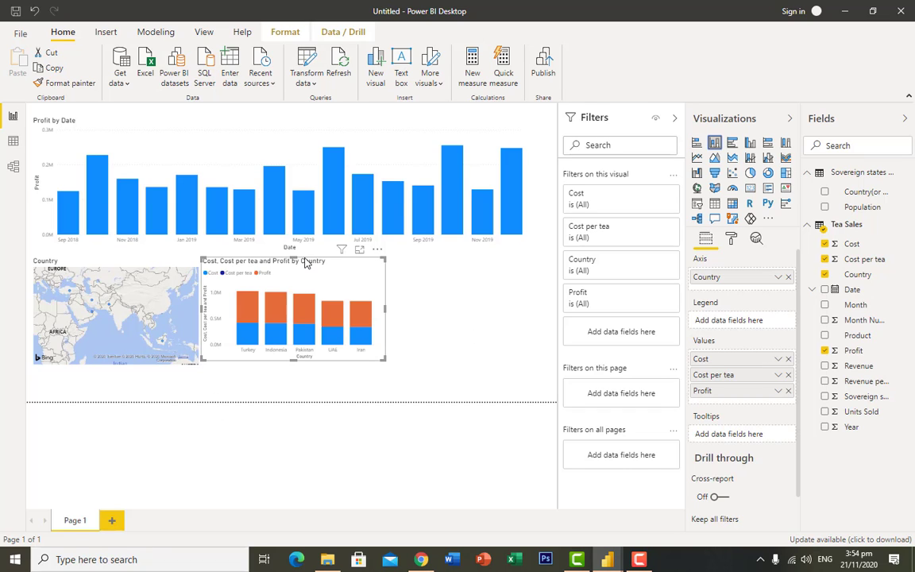
left_click_drag(347, 288, 391, 291)
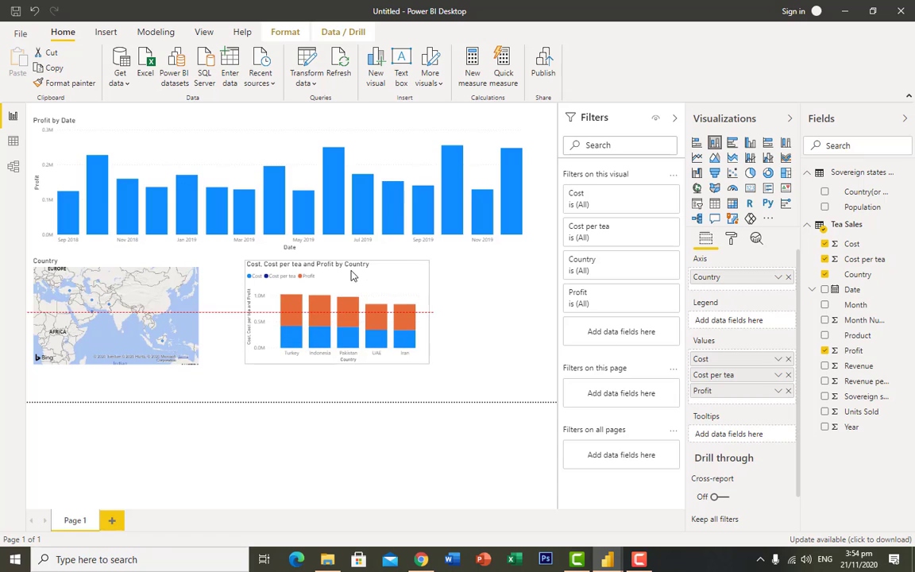